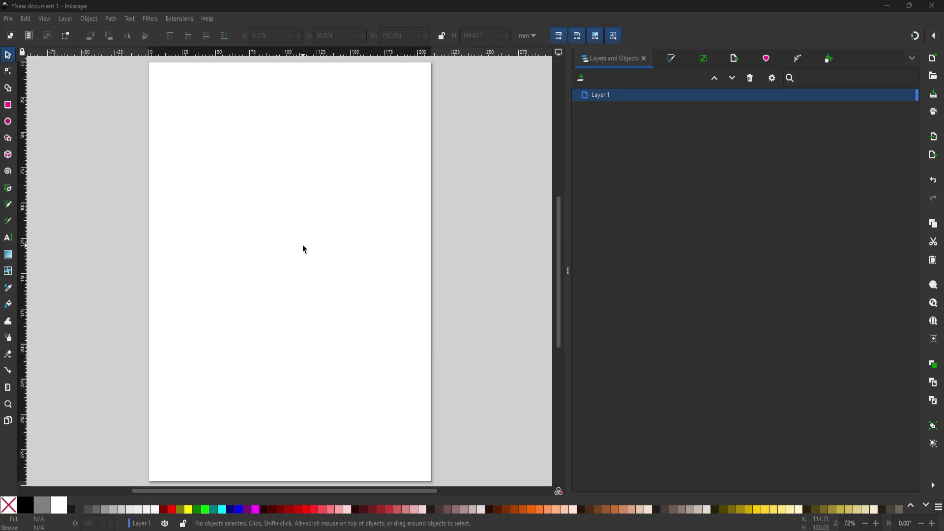
- Draw an upright three-cornered star shape, forming a triangle about 185 mm wide and 160 mm high, on the page
{"action": "left_click", "coordinate": [10, 142]}
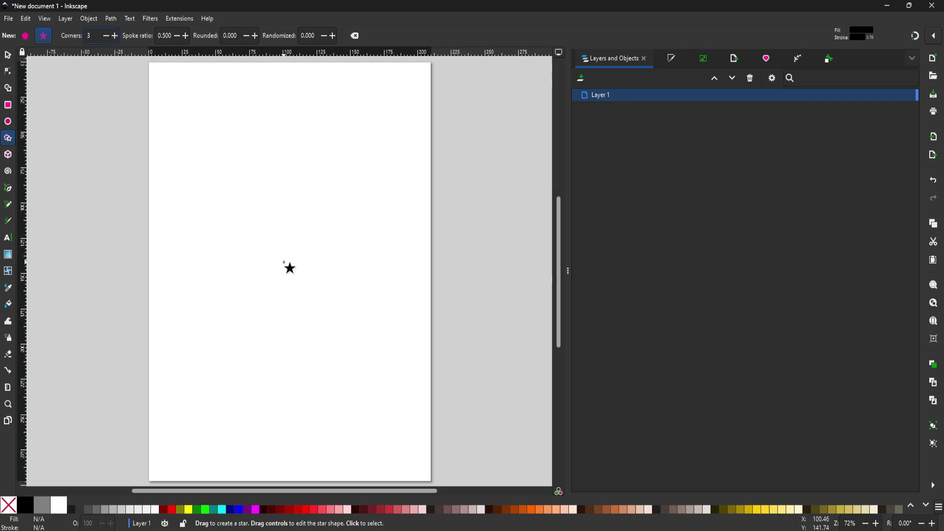
{"action": "left_click_drag", "start_coordinate": [285, 263], "coordinate": [404, 343]}
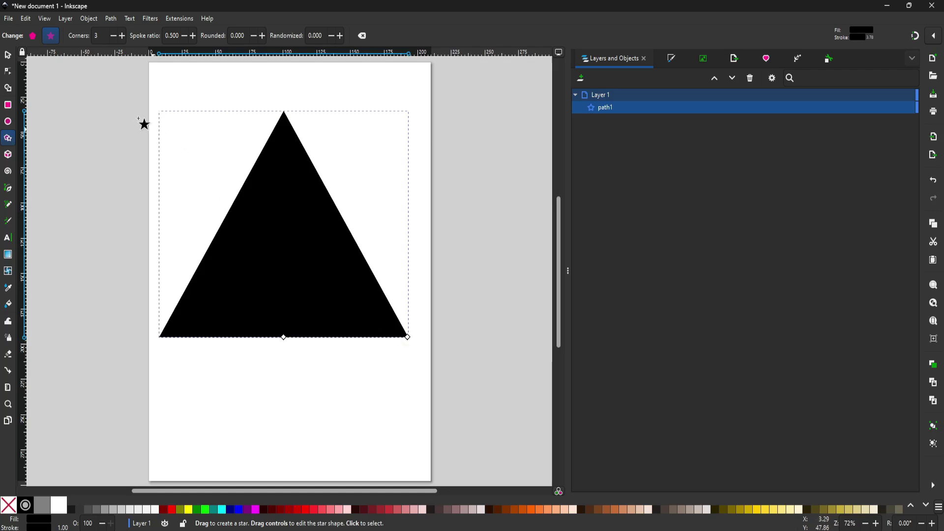
{"action": "left_click", "coordinate": [8, 55]}
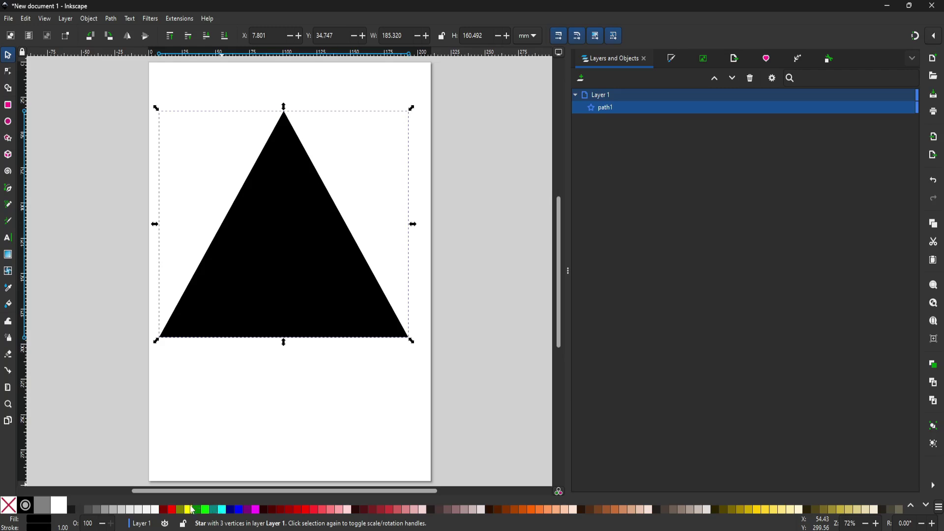
- Give the triangle a red stroke 10 mm wide with round joins
{"action": "left_click", "coordinate": [175, 510], "text": "shift"}
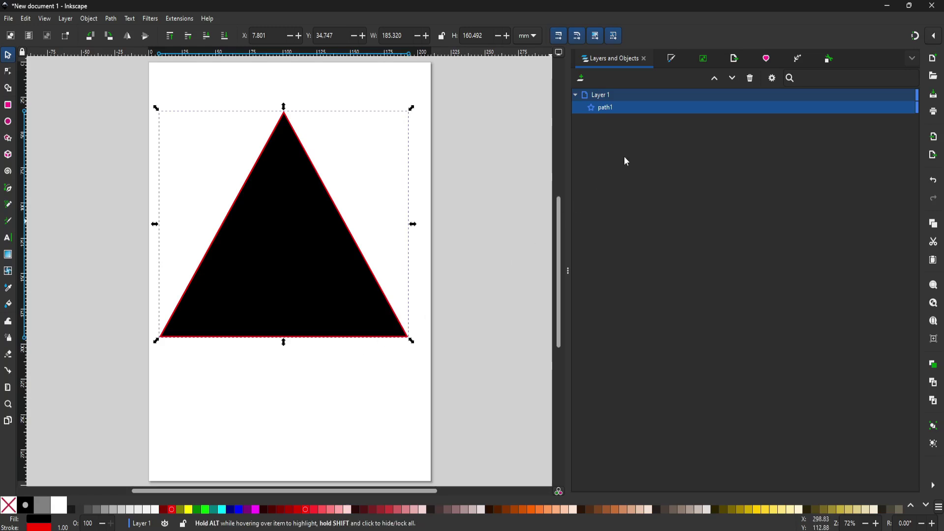
{"action": "left_click", "coordinate": [674, 63]}
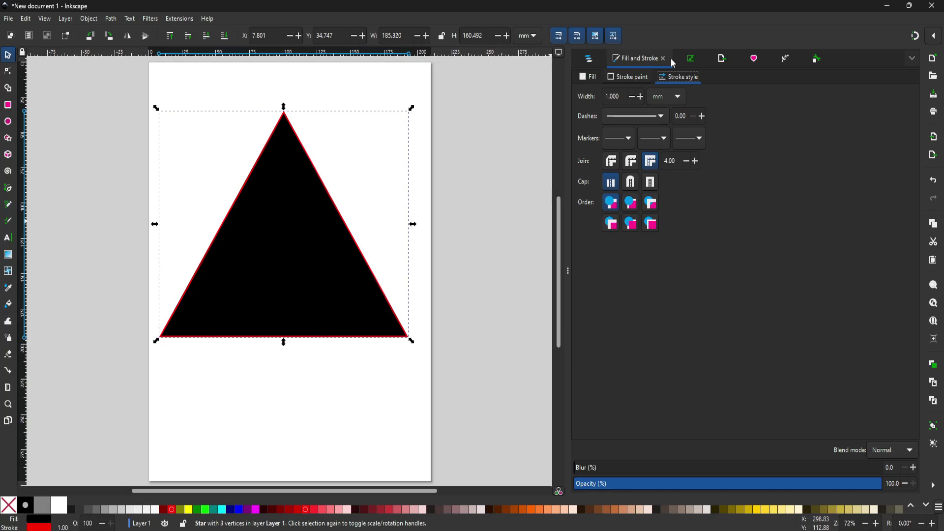
{"action": "left_click", "coordinate": [914, 58]}
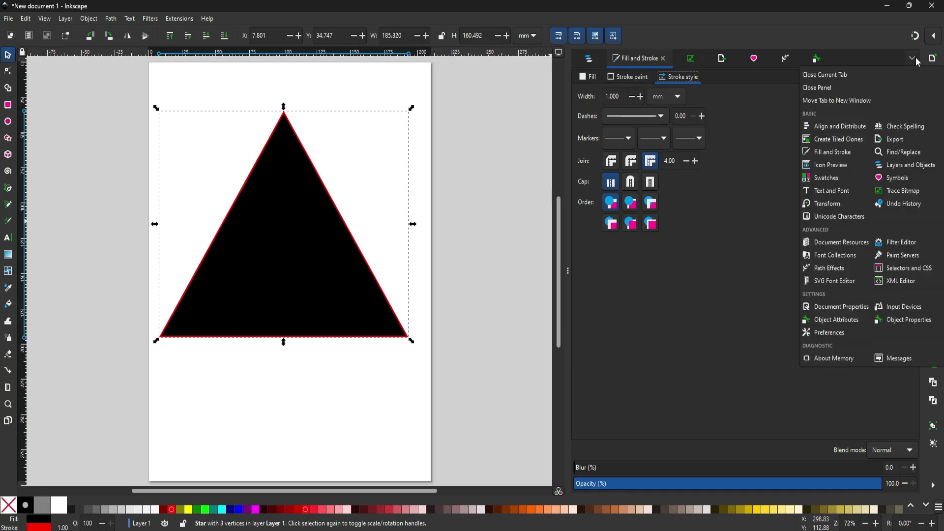
{"action": "left_click", "coordinate": [845, 152]}
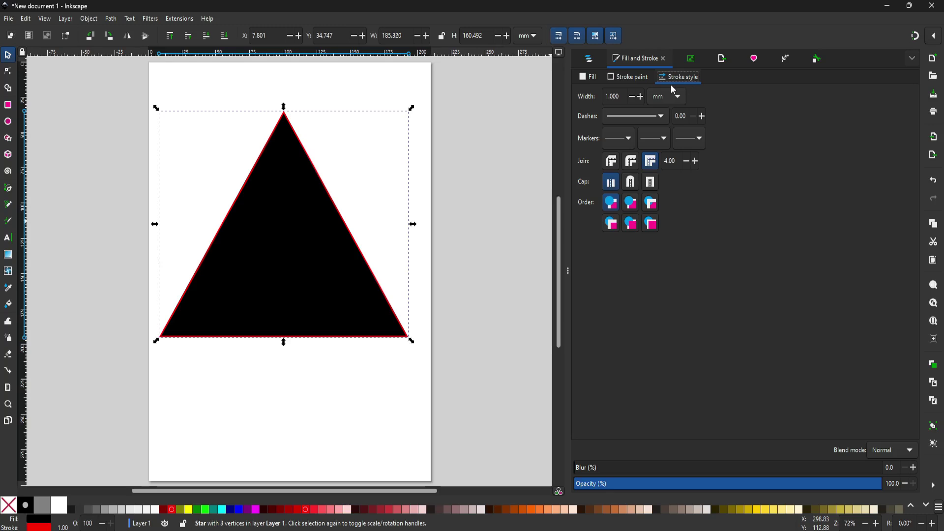
{"action": "triple_click", "coordinate": [616, 96]}
{"action": "type", "text": "10"}
{"action": "key", "text": "Return"}
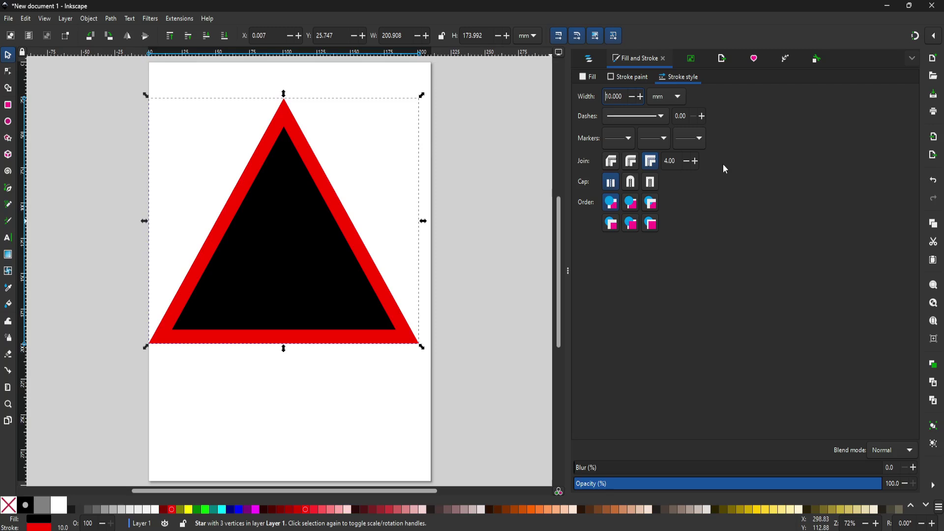
{"action": "left_click", "coordinate": [634, 166]}
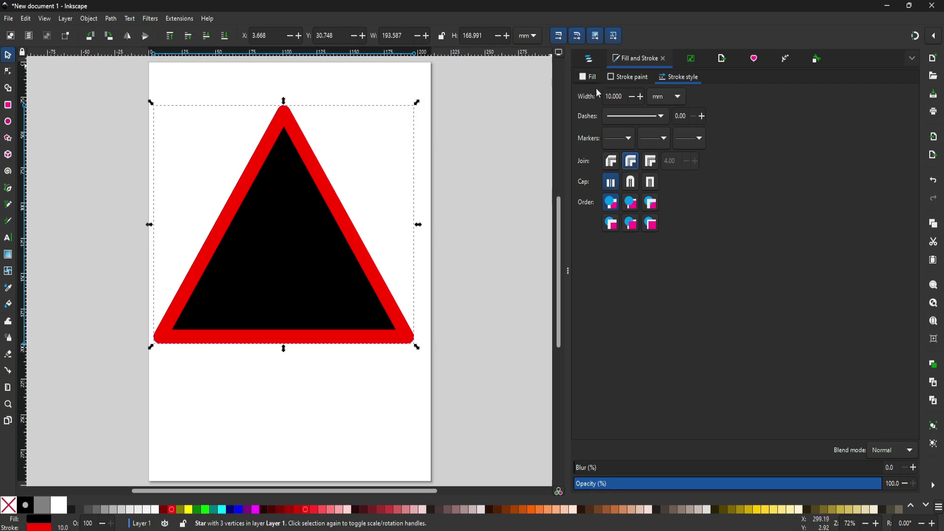
- Try a stroke width of 40 mm on the triangle
{"action": "left_click_drag", "start_coordinate": [622, 97], "coordinate": [606, 100]}
{"action": "type", "text": "40"}
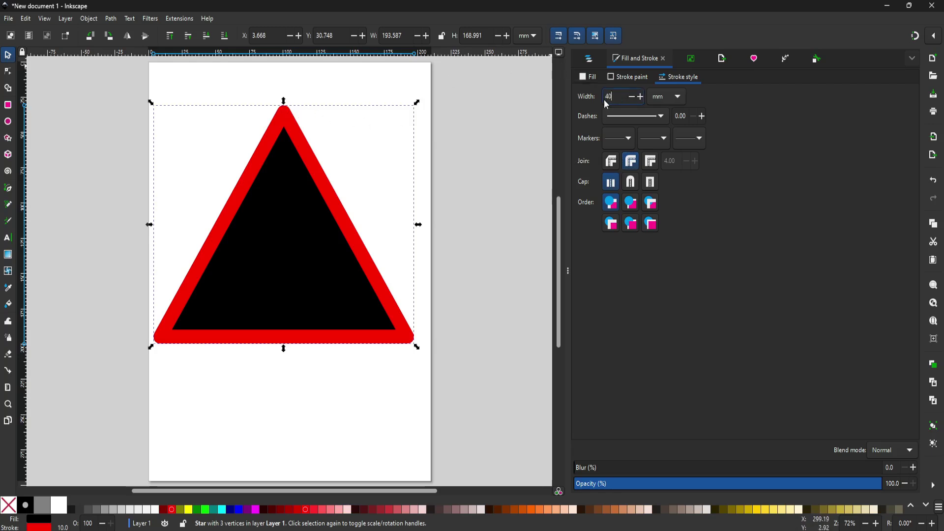
{"action": "key", "text": "Return"}
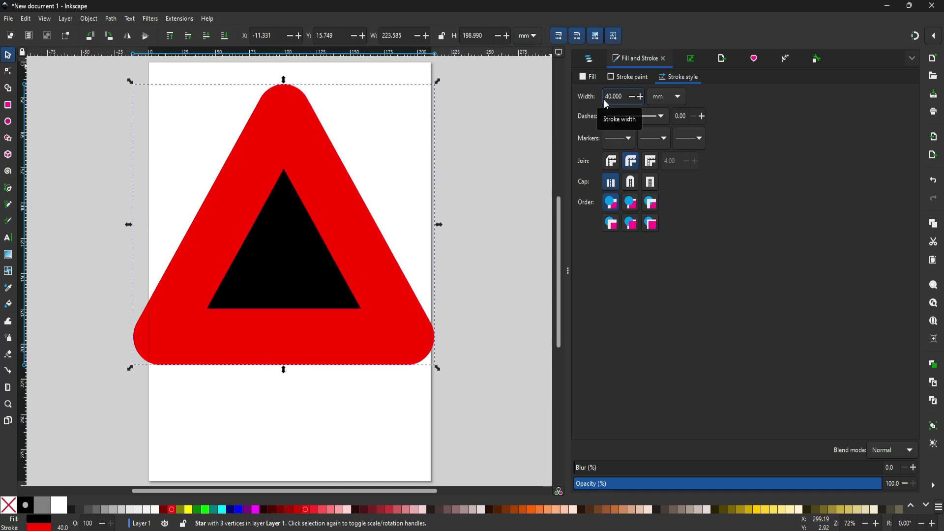
- Set the triangle's stroke width to 30 mm and its stroke colour to yellow
{"action": "left_click_drag", "start_coordinate": [622, 98], "coordinate": [606, 100]}
{"action": "type", "text": "30"}
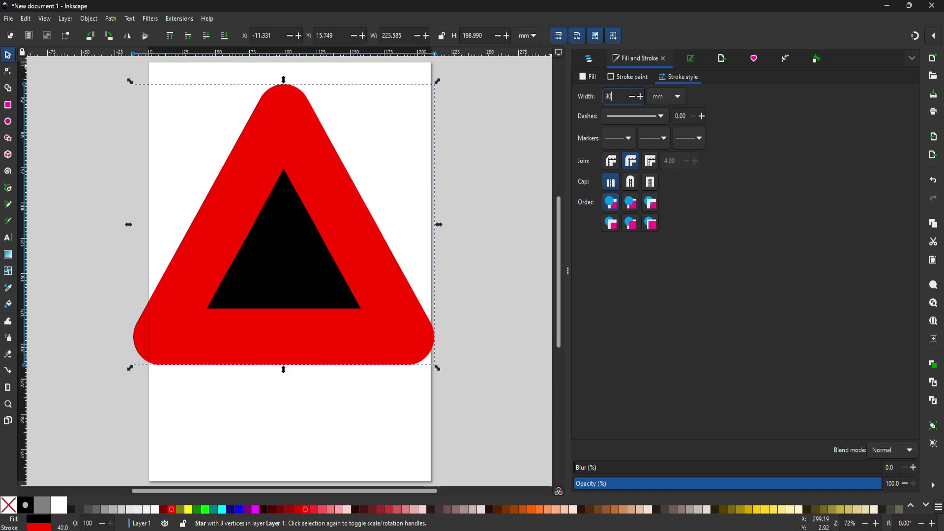
{"action": "key", "text": "Return"}
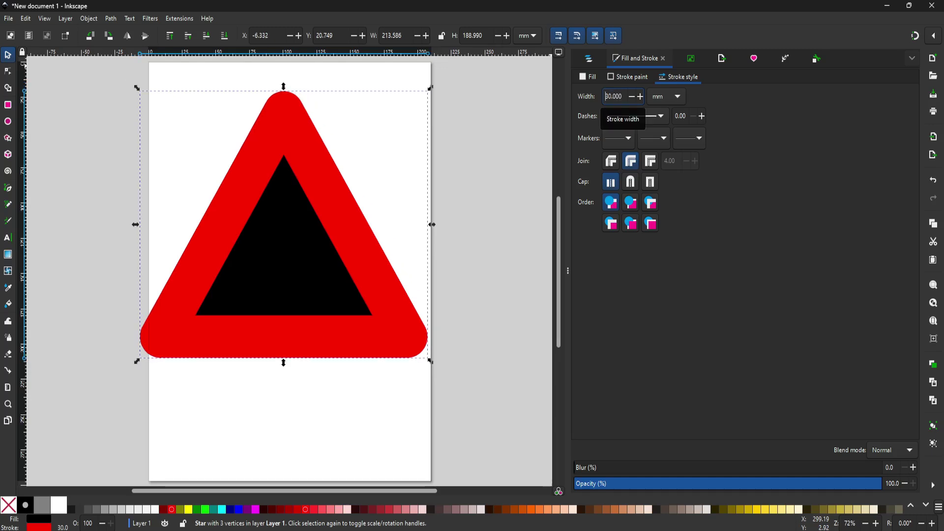
{"action": "left_click", "coordinate": [189, 511], "text": "shift"}
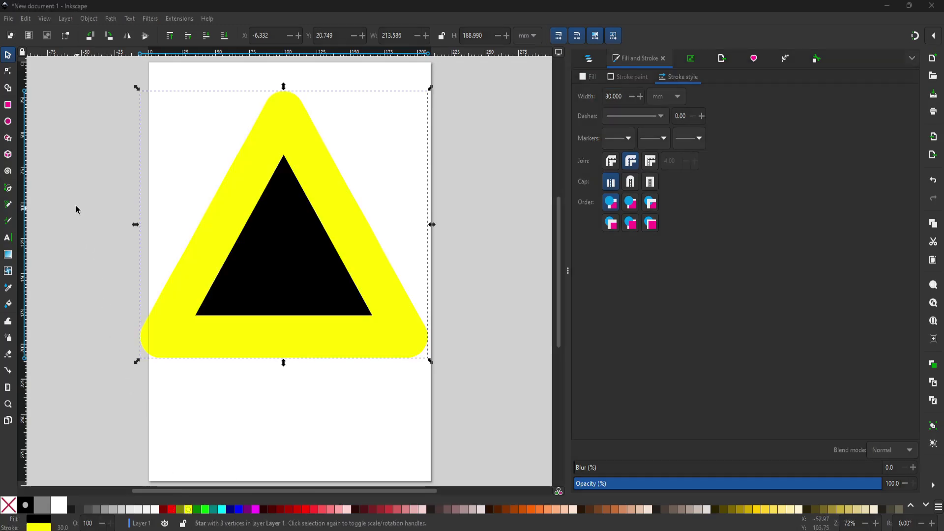
- Convert the triangle's yellow stroke to a path and select that path for node editing
{"action": "left_click", "coordinate": [8, 71]}
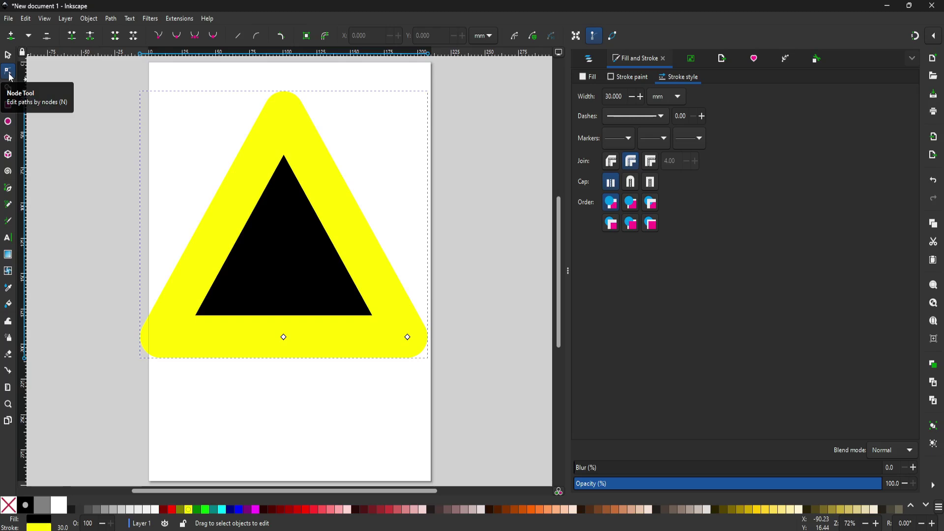
{"action": "left_click", "coordinate": [328, 39]}
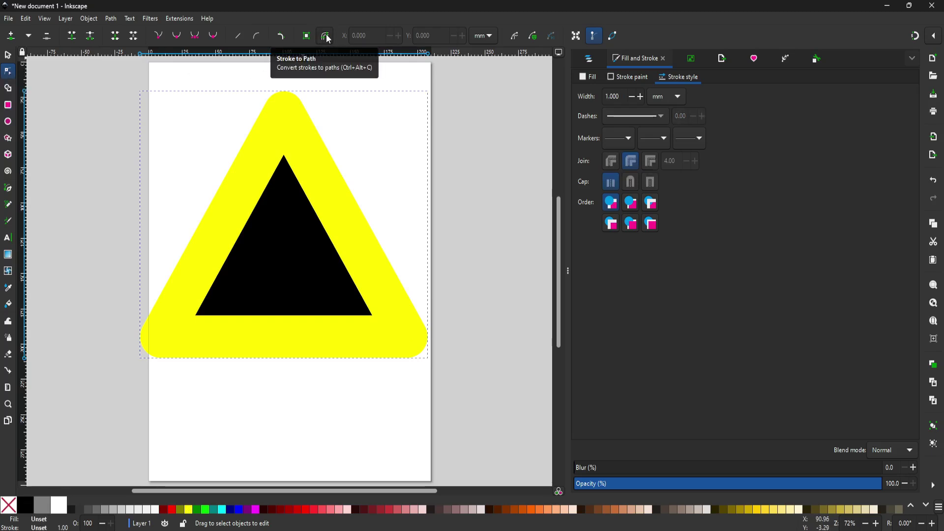
{"action": "left_click", "coordinate": [307, 175]}
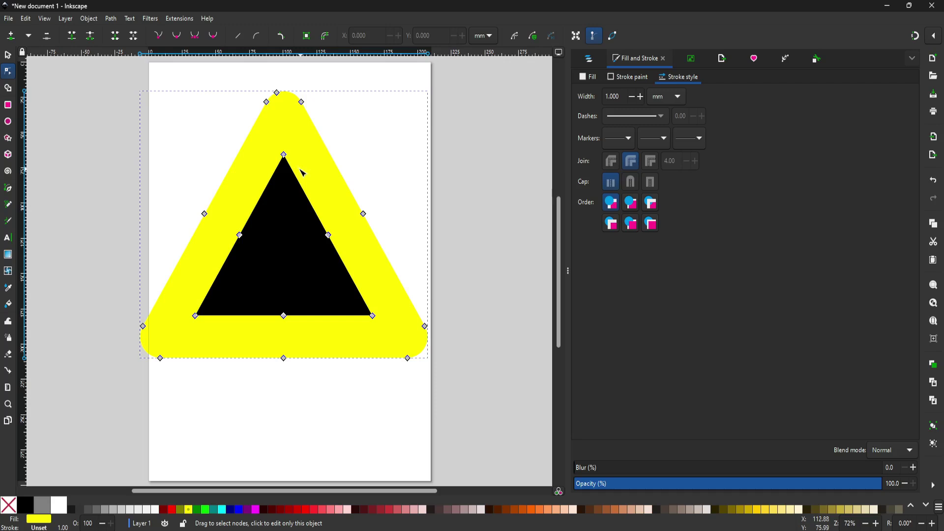
- Delete all the inner triangle nodes of the yellow path so that it becomes a solid rounded triangle
{"action": "left_click", "coordinate": [283, 155]}
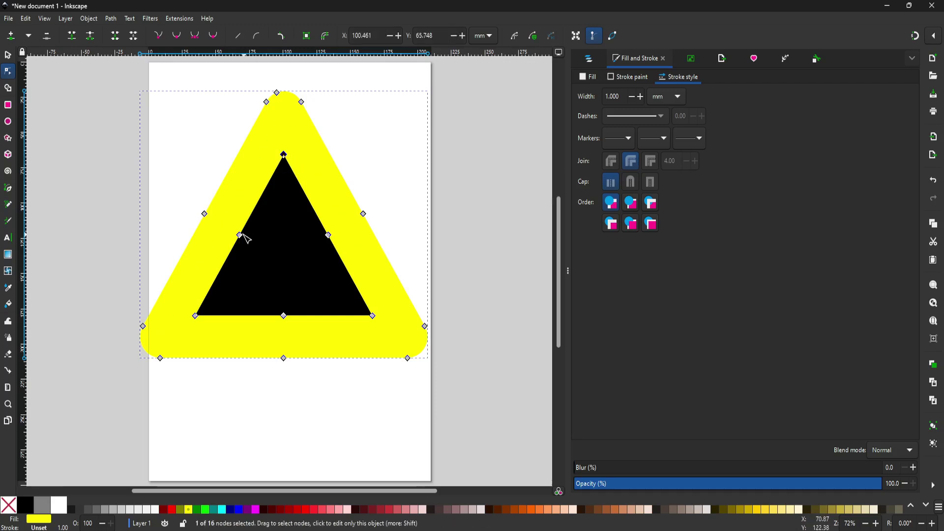
{"action": "left_click", "coordinate": [196, 316]}
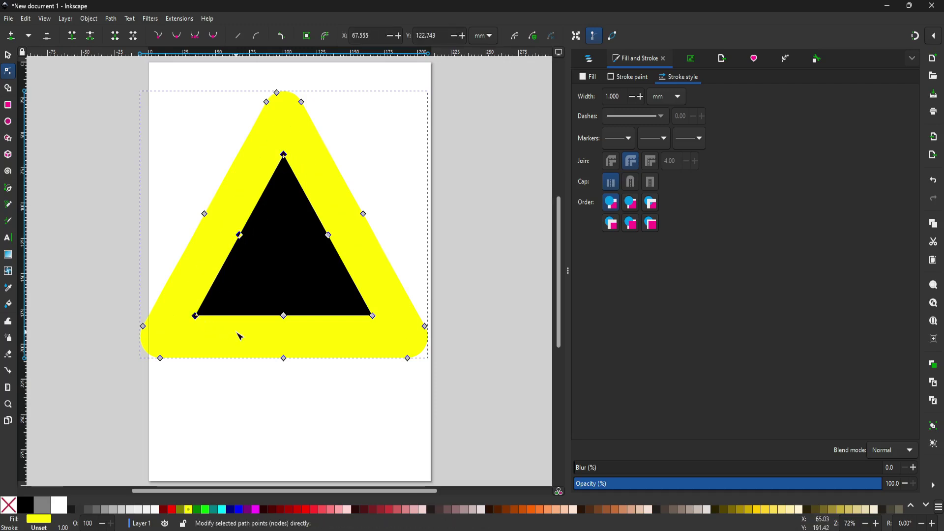
{"action": "key", "text": "ctrl+a"}
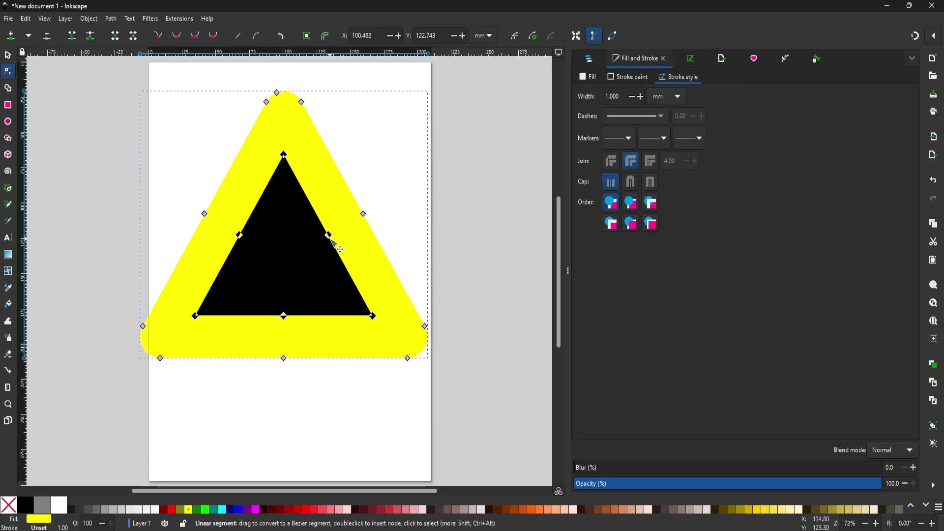
{"action": "key", "text": "Delete"}
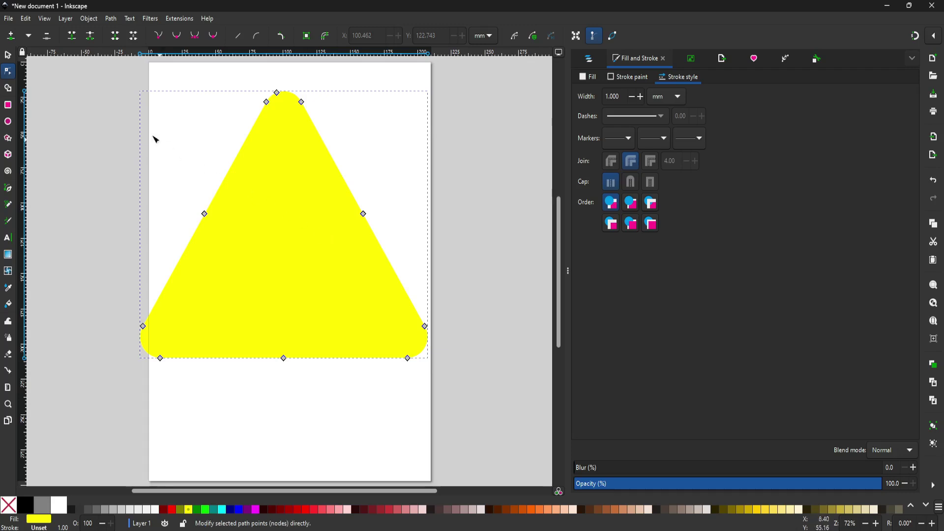
- Duplicate the rounded yellow triangle and give the copy a black stroke 6 mm wide
{"action": "left_click", "coordinate": [8, 57]}
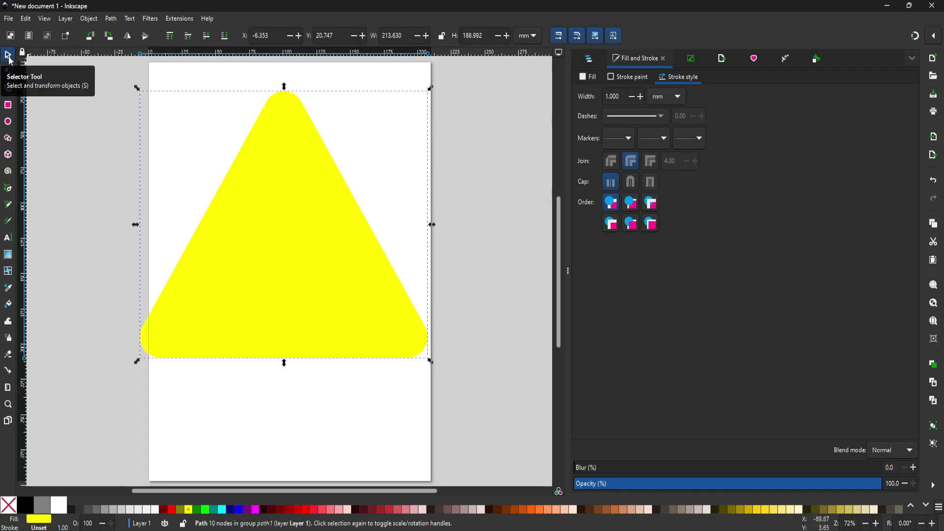
{"action": "right_click", "coordinate": [278, 204]}
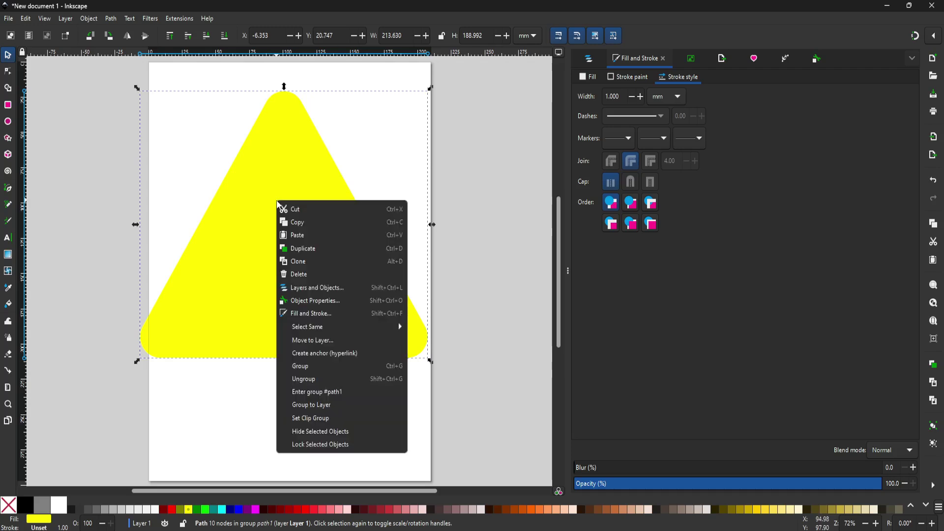
{"action": "left_click", "coordinate": [305, 249]}
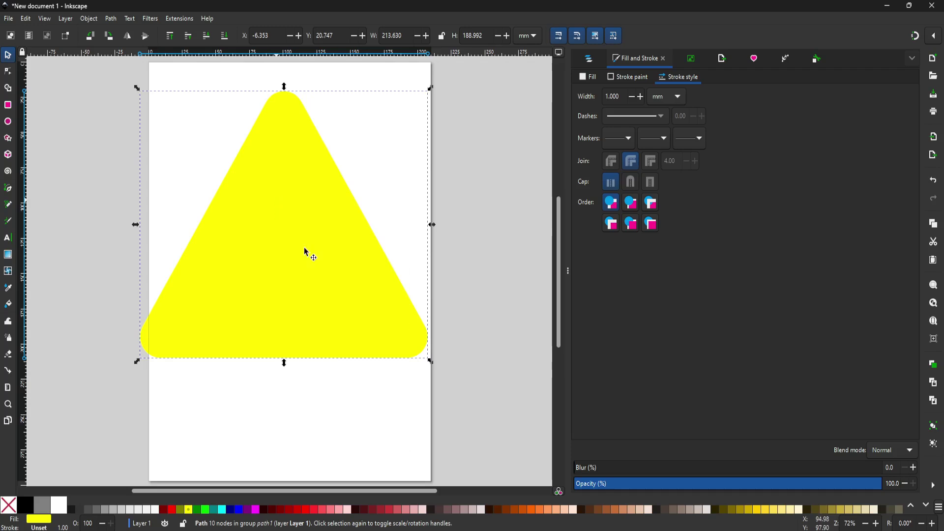
{"action": "left_click", "coordinate": [27, 504], "text": "shift"}
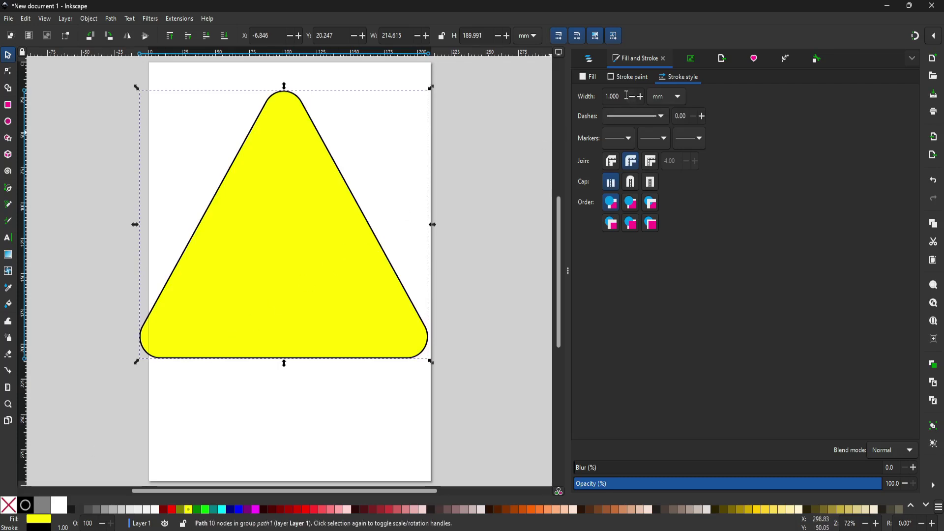
{"action": "left_click_drag", "start_coordinate": [619, 97], "coordinate": [608, 98]}
{"action": "type", "text": "6"}
{"action": "key", "text": "Return"}
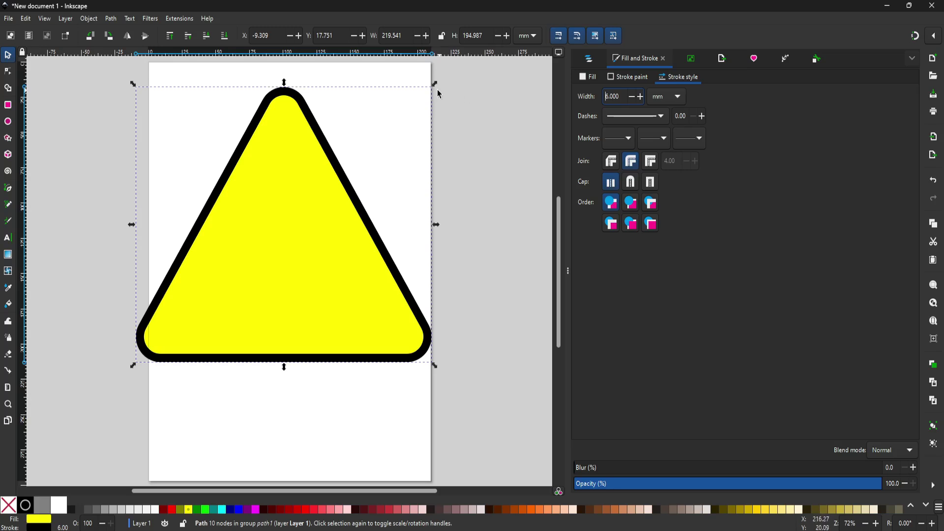
- Try scaling the outlined copy down around its centre to about 195 by 161 mm, and undo the scaling
{"action": "left_click_drag", "start_coordinate": [436, 84], "coordinate": [420, 109]}
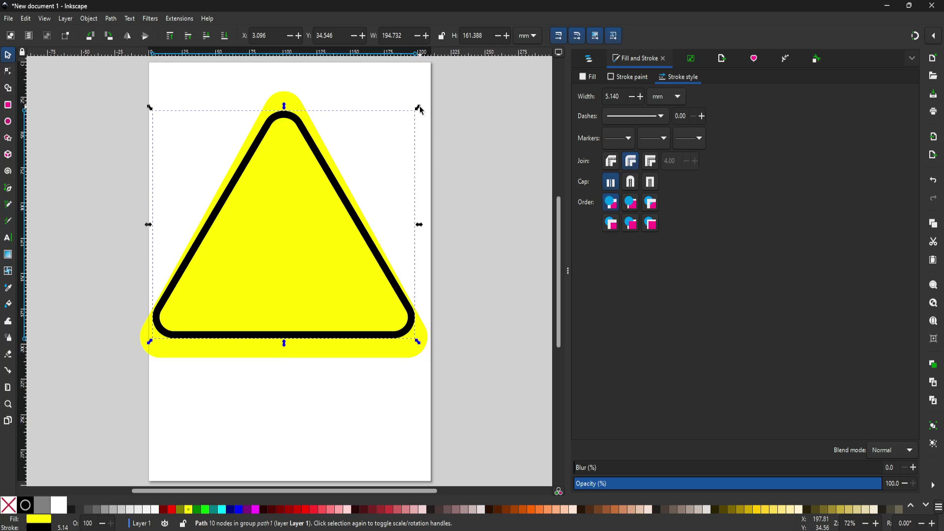
{"action": "key", "text": "ctrl"}
{"action": "key", "text": "ctrl+z"}
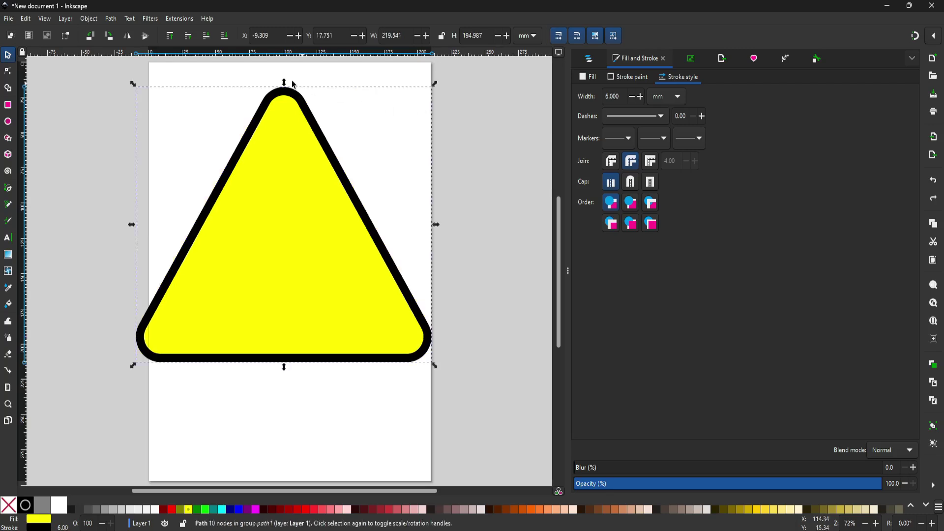
- Add an Offset path effect to the black-outlined triangle copy
{"action": "left_click", "coordinate": [110, 18]}
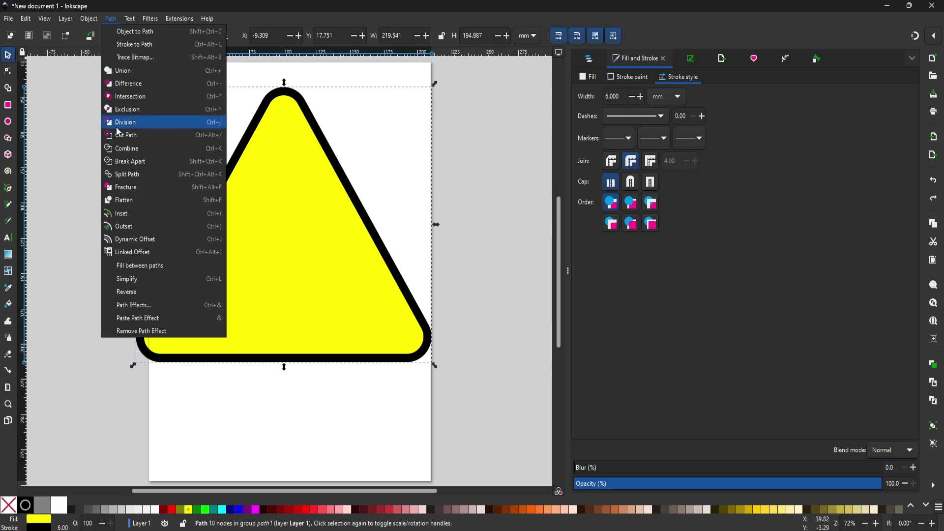
{"action": "left_click", "coordinate": [131, 305]}
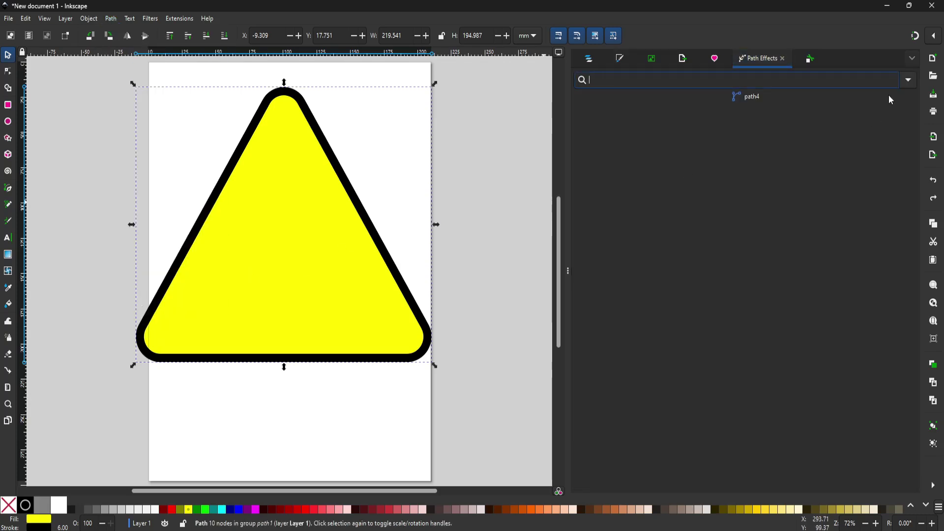
{"action": "left_click", "coordinate": [909, 81]}
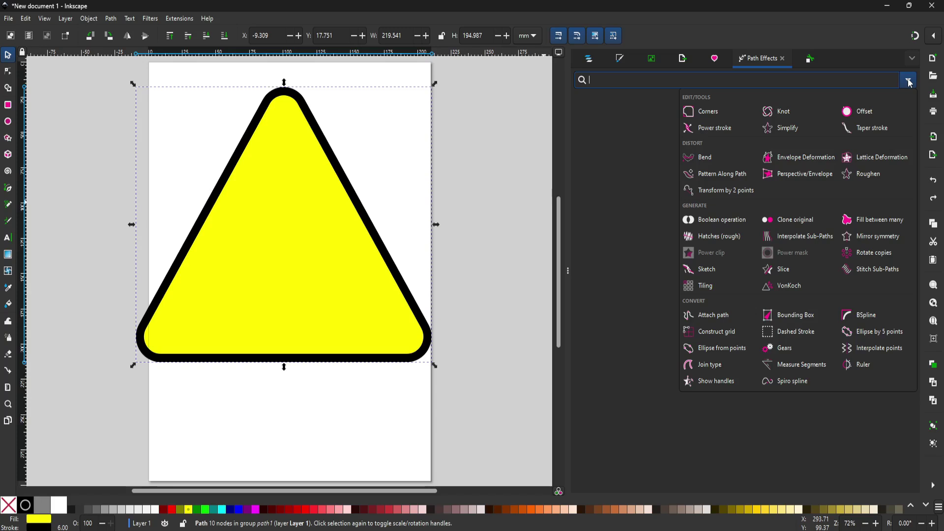
{"action": "left_click", "coordinate": [869, 113]}
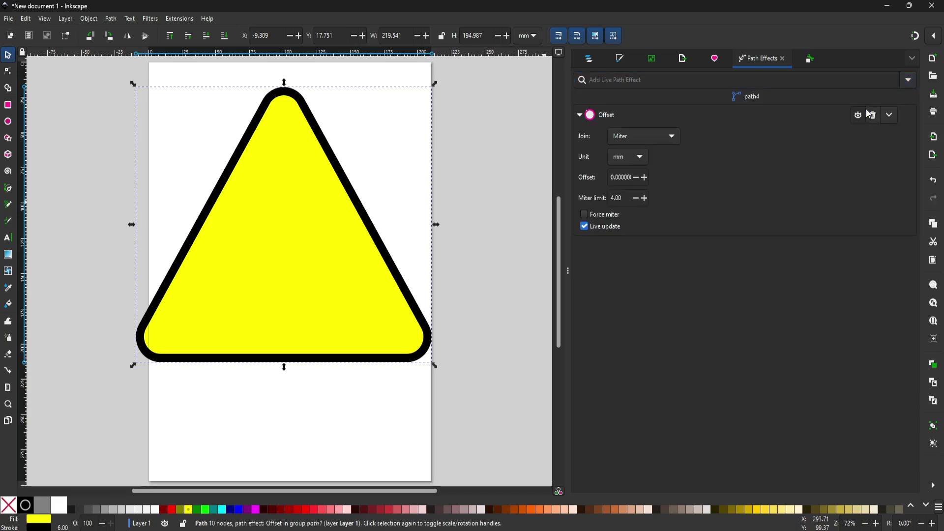
- Inset the outlined triangle inside the yellow one with an offset of about -7.6 mm, using its on-canvas offset point
{"action": "left_click", "coordinate": [10, 74]}
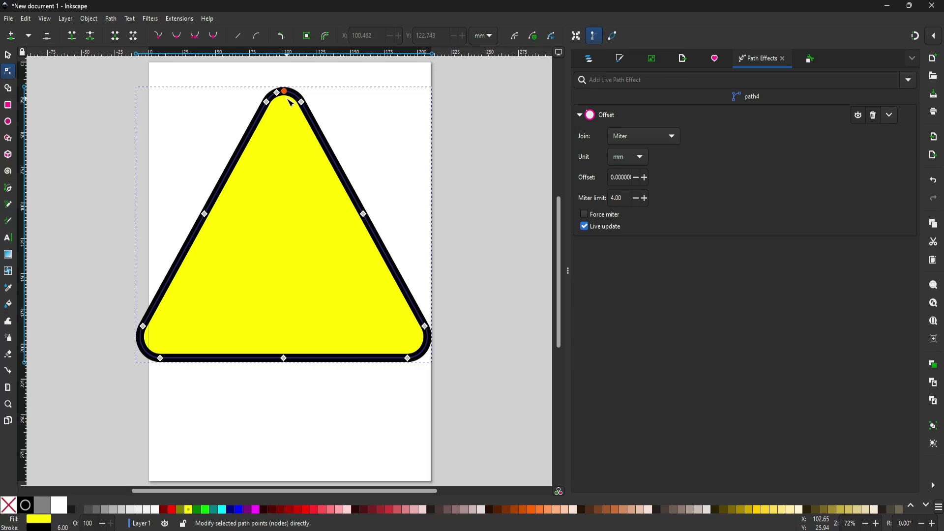
{"action": "left_click_drag", "start_coordinate": [285, 93], "coordinate": [286, 103]}
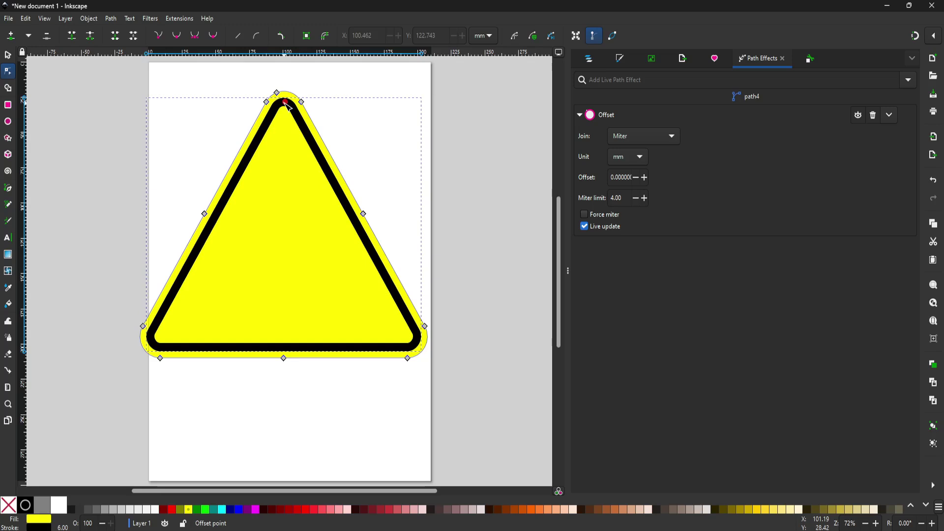
{"action": "left_click_drag", "start_coordinate": [288, 105], "coordinate": [287, 106]}
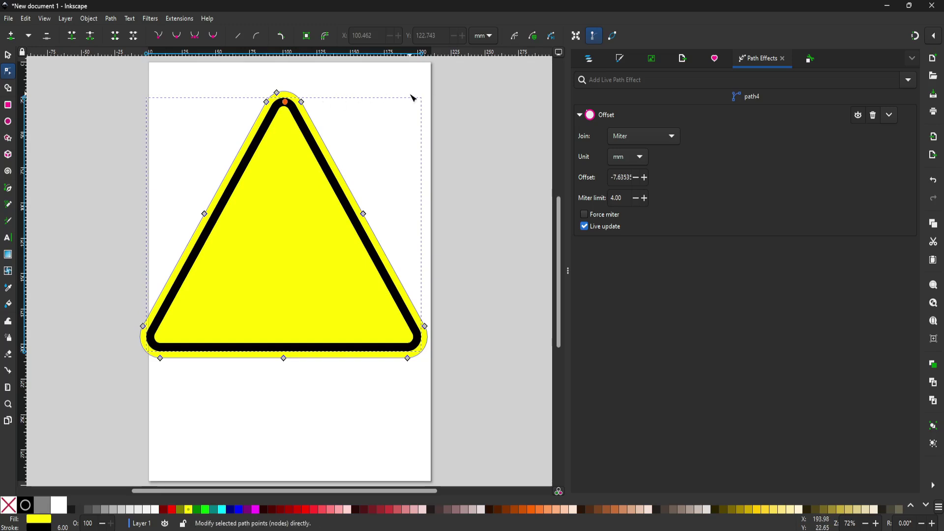
- Import 03_Decal.png from the Support Files folder as an embedded image and scale it to about 192.5 by 172 mm over the triangle
{"action": "left_click", "coordinate": [10, 57]}
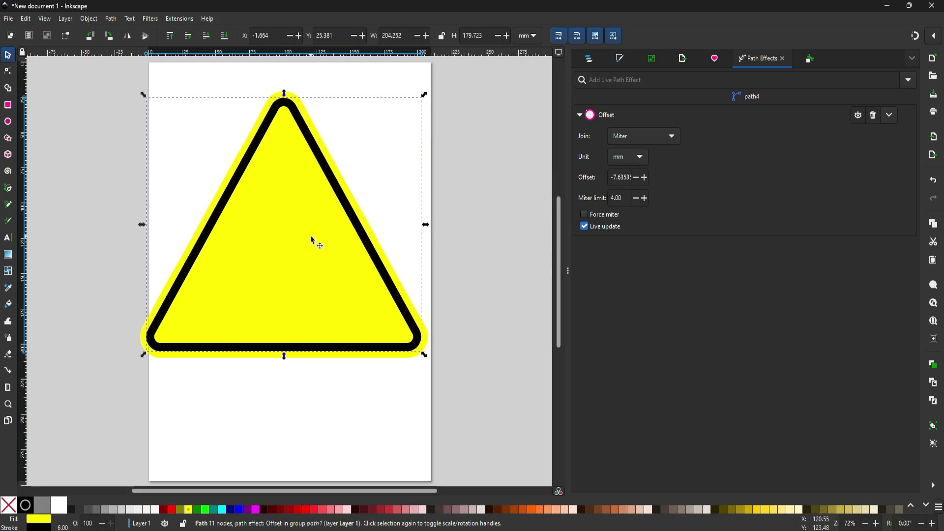
{"action": "mouse_move", "coordinate": [532, 452]}
{"action": "left_click", "coordinate": [565, 512]}
{"action": "left_click_drag", "start_coordinate": [462, 45], "coordinate": [587, 69]}
{"action": "left_click_drag", "start_coordinate": [640, 158], "coordinate": [263, 182]}
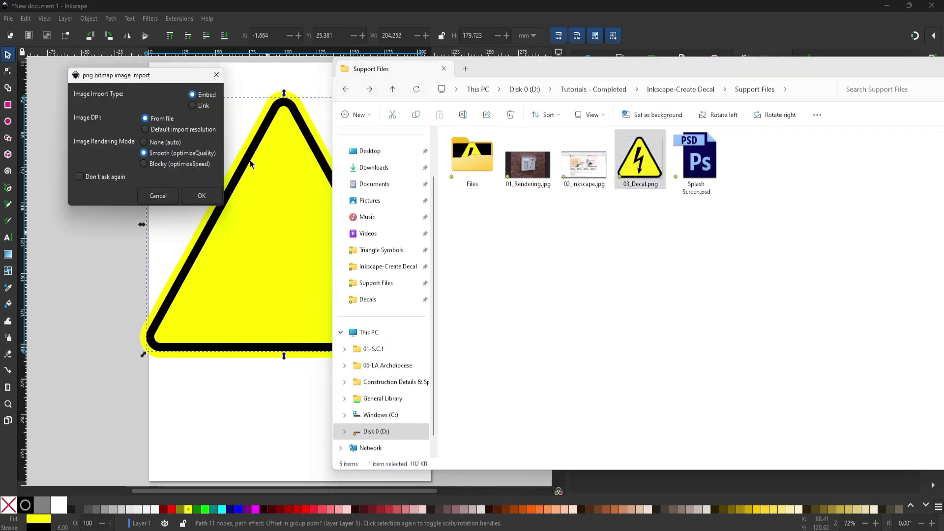
{"action": "left_click", "coordinate": [202, 195]}
{"action": "left_click", "coordinate": [883, 69]}
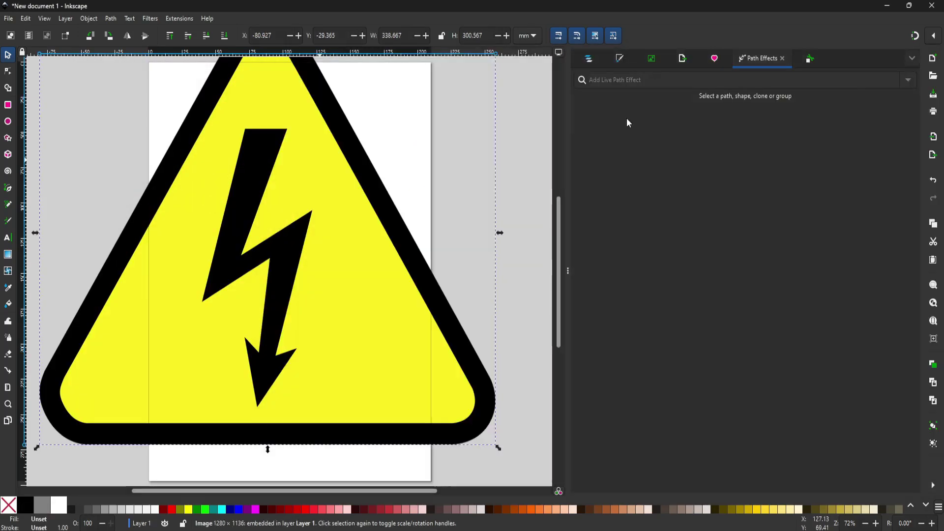
{"action": "left_click_drag", "start_coordinate": [499, 447], "coordinate": [399, 356]}
{"action": "left_click_drag", "start_coordinate": [344, 298], "coordinate": [363, 297]}
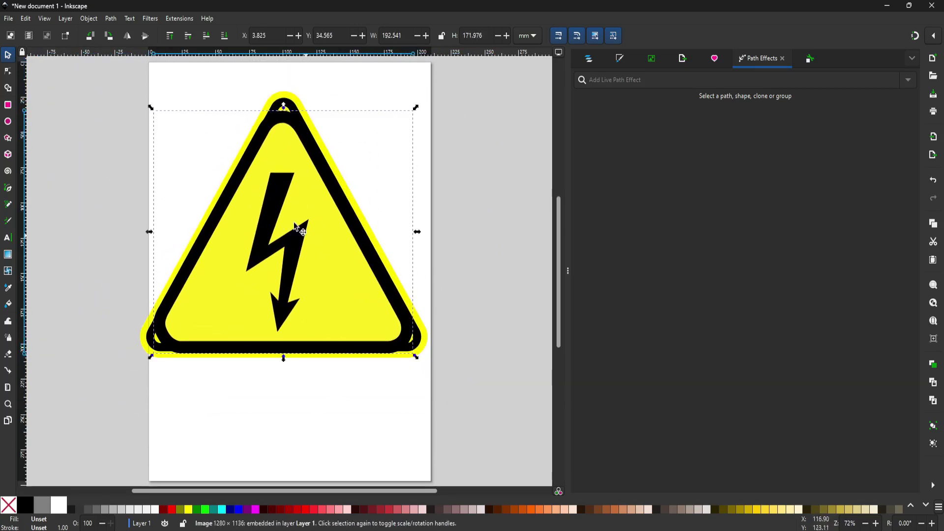
- Trace the lightning bolt of the reference image with the Pen tool as a closed path of straight segments
{"action": "left_click", "coordinate": [7, 191]}
{"action": "key", "text": "plus"}
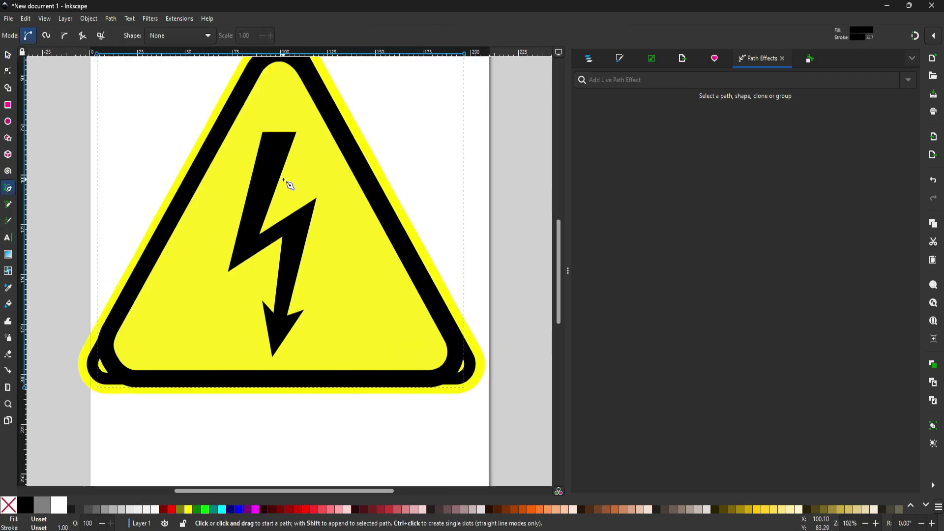
{"action": "key", "text": "plus"}
{"action": "left_click", "coordinate": [252, 74]}
{"action": "left_click", "coordinate": [298, 74]}
{"action": "left_click", "coordinate": [248, 218]}
{"action": "left_click", "coordinate": [327, 169]}
{"action": "left_click", "coordinate": [286, 332]}
{"action": "left_click", "coordinate": [310, 325]}
{"action": "left_click", "coordinate": [265, 392]}
{"action": "left_click", "coordinate": [268, 331]}
{"action": "left_click", "coordinate": [278, 222]}
{"action": "left_click", "coordinate": [203, 272]}
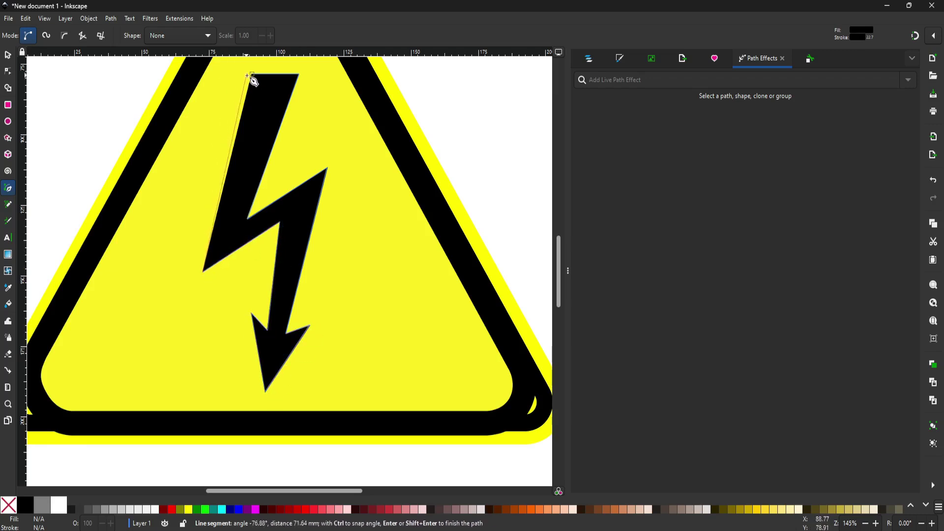
{"action": "left_click", "coordinate": [252, 75]}
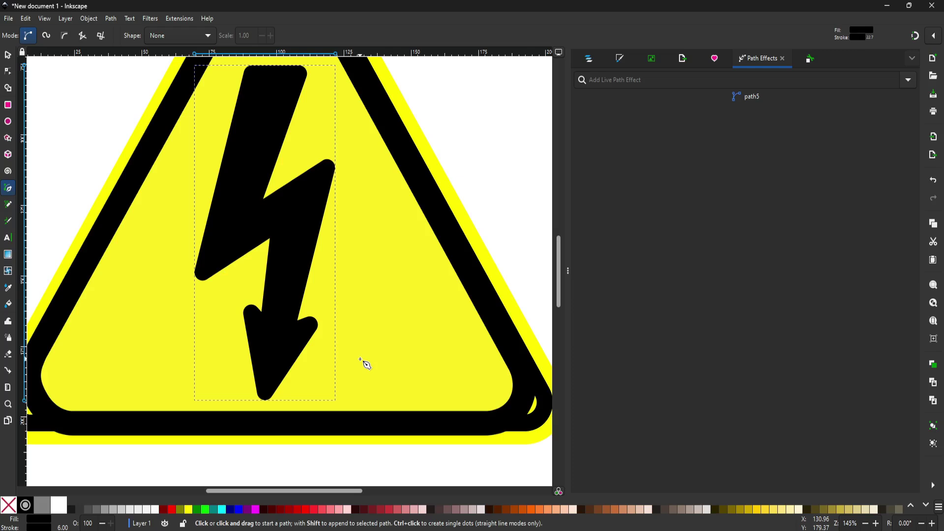
- Set the lightning bolt's stroke width to 1 mm and its corners to a miter join
{"action": "left_click", "coordinate": [620, 59]}
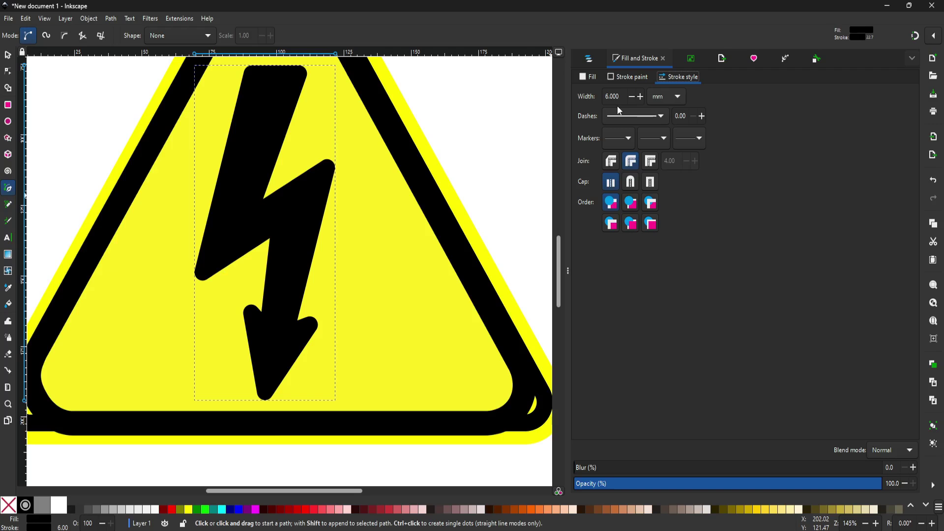
{"action": "left_click_drag", "start_coordinate": [620, 98], "coordinate": [606, 99]}
{"action": "key", "text": "Return"}
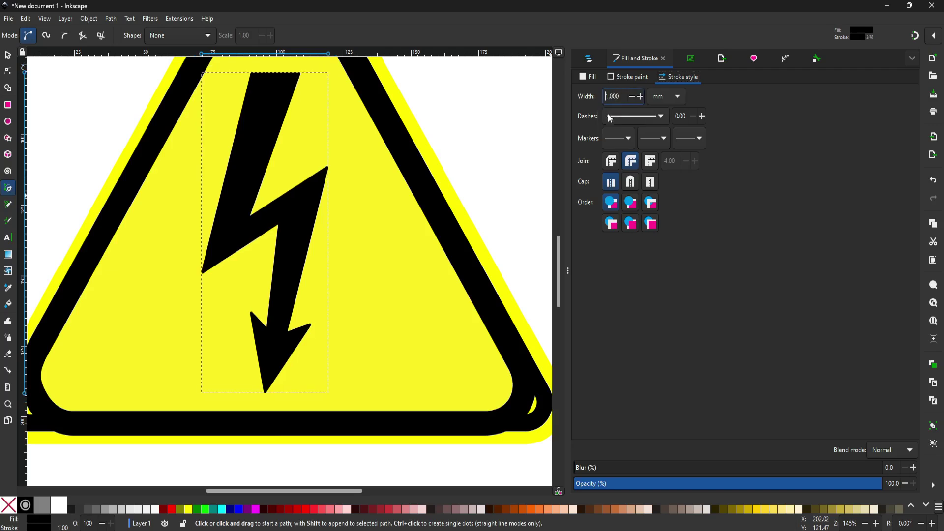
{"action": "left_click", "coordinate": [651, 164]}
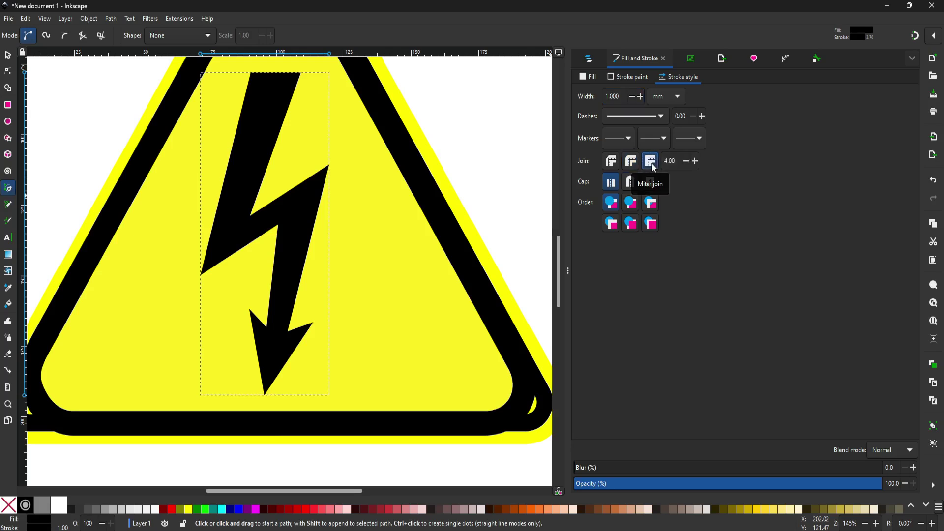
- Delete the imported reference image behind the traced lightning bolt
{"action": "left_click", "coordinate": [8, 55]}
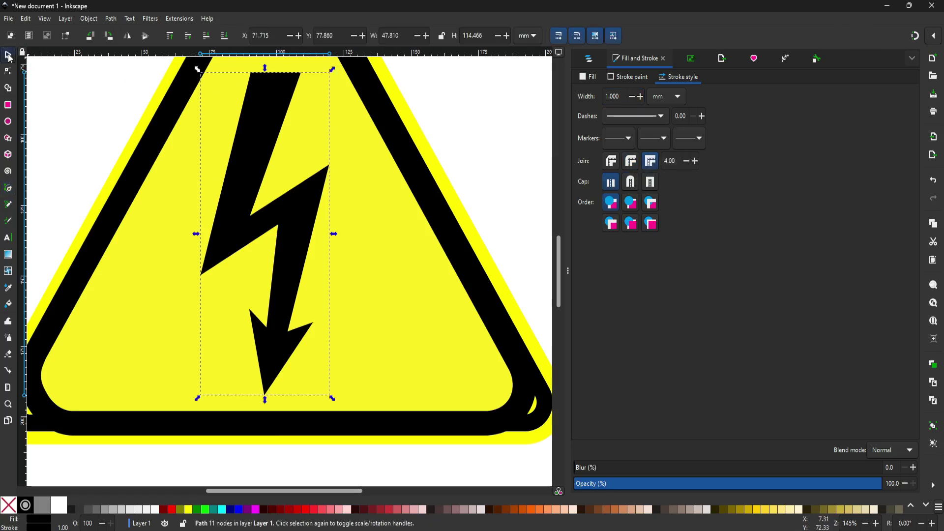
{"action": "left_click", "coordinate": [173, 148]}
{"action": "key", "text": "Escape"}
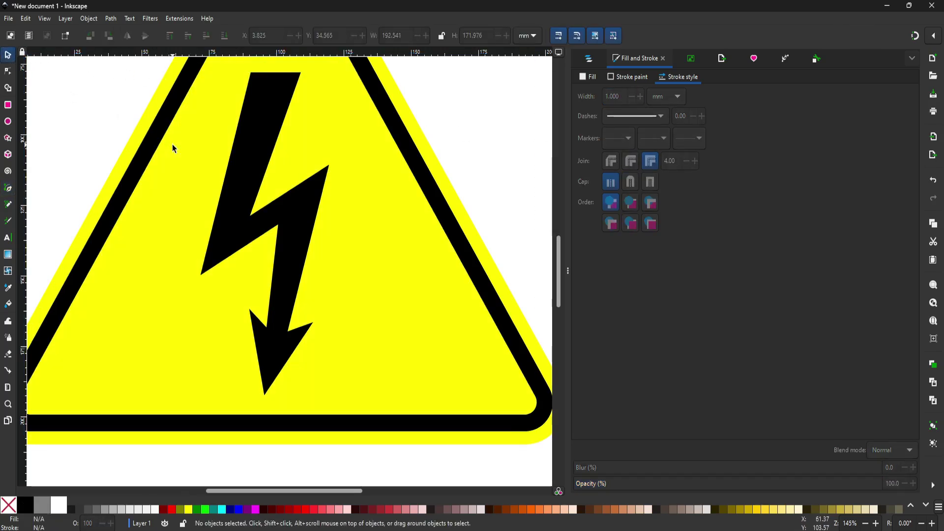
- Enlarge the lightning bolt proportionally to about 55 by 132 mm and centre it inside the triangle
{"action": "key", "text": "5"}
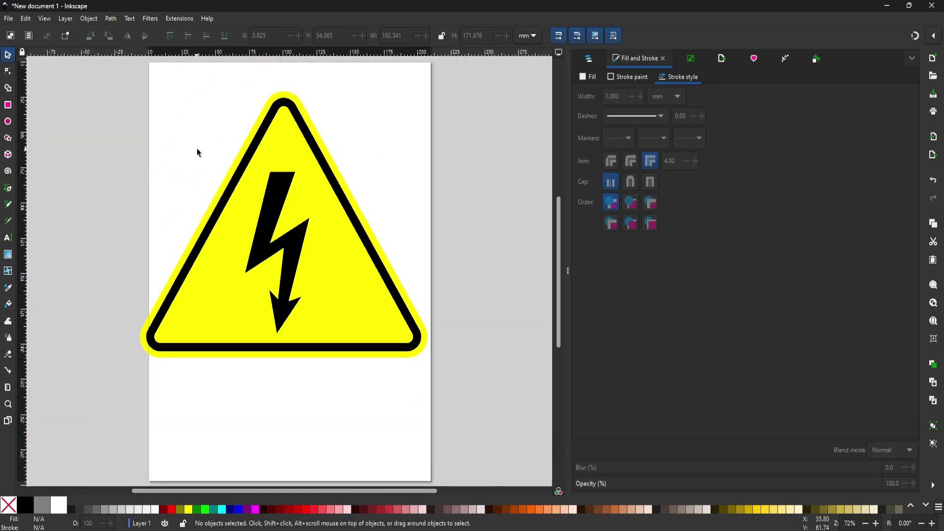
{"action": "left_click", "coordinate": [274, 188]}
{"action": "left_click_drag", "start_coordinate": [313, 169], "coordinate": [278, 167]}
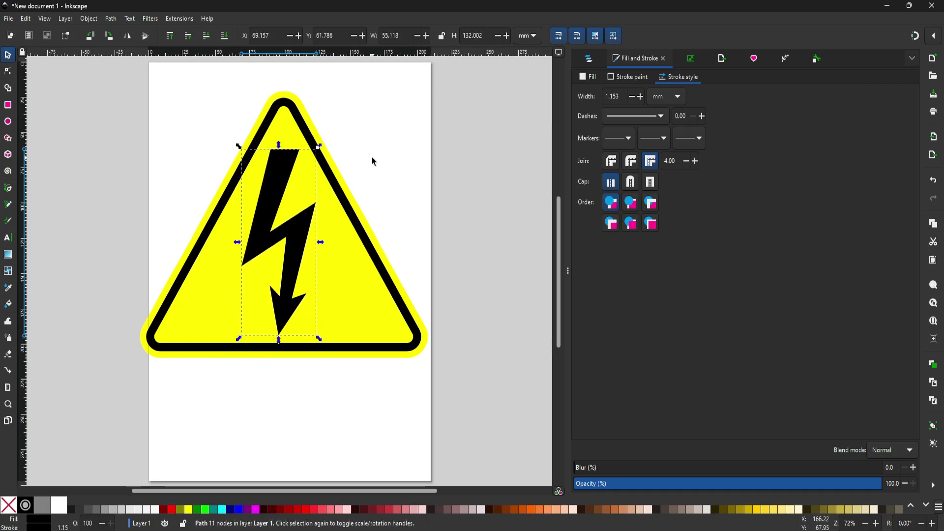
{"action": "left_click", "coordinate": [373, 160]}
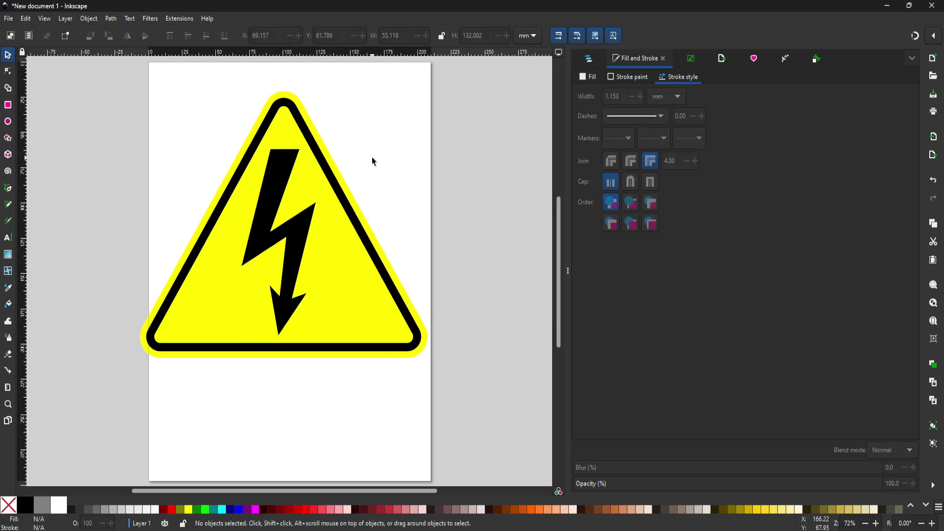
- Group the bordered triangle and the lightning bolt into one object
{"action": "left_click_drag", "start_coordinate": [462, 76], "coordinate": [81, 403]}
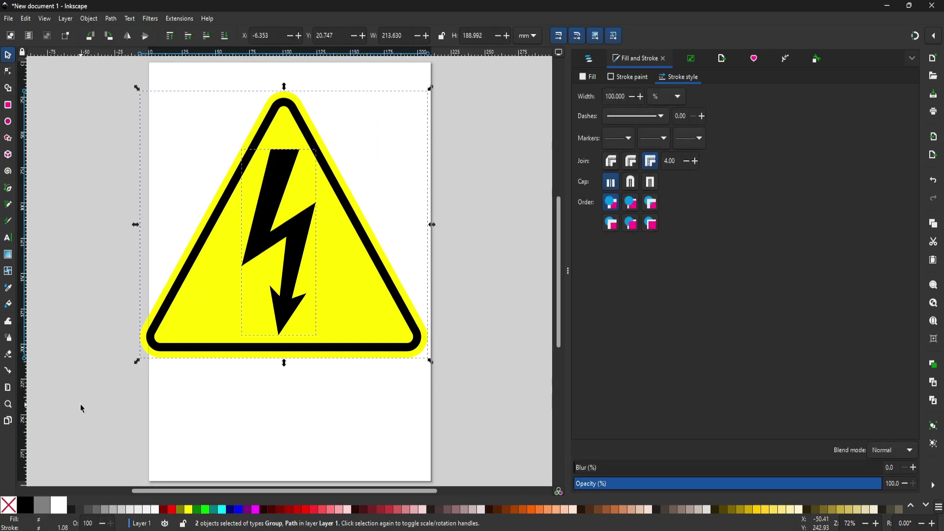
{"action": "right_click", "coordinate": [212, 263]}
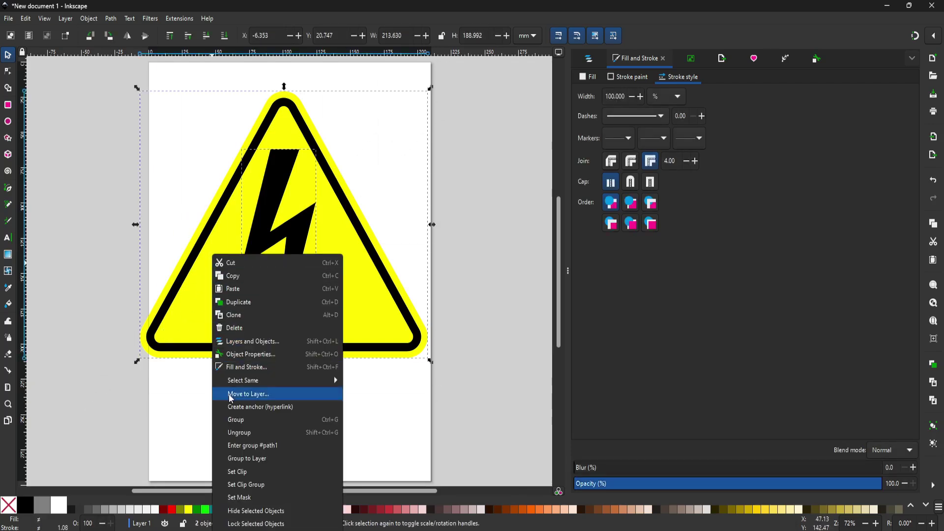
{"action": "left_click", "coordinate": [236, 420]}
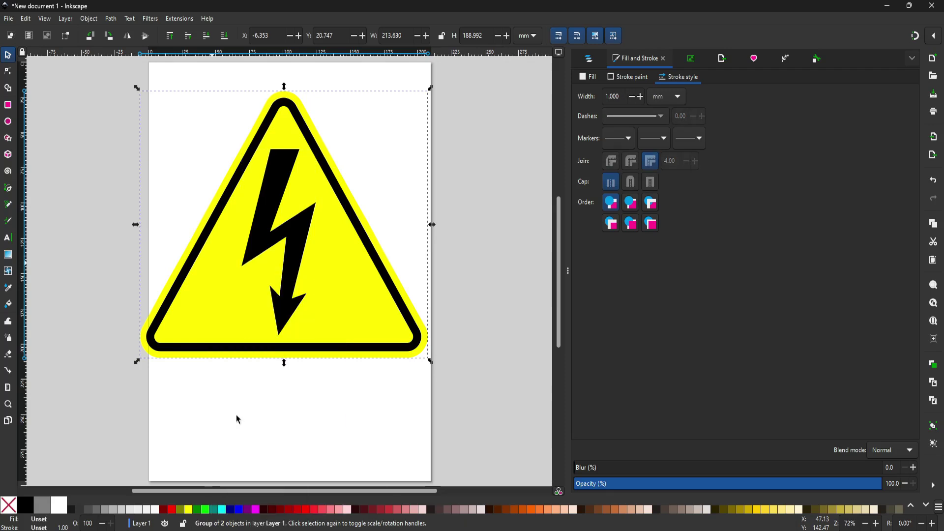
- Give the sign group the title "Shock" in its object properties
{"action": "right_click", "coordinate": [299, 215]}
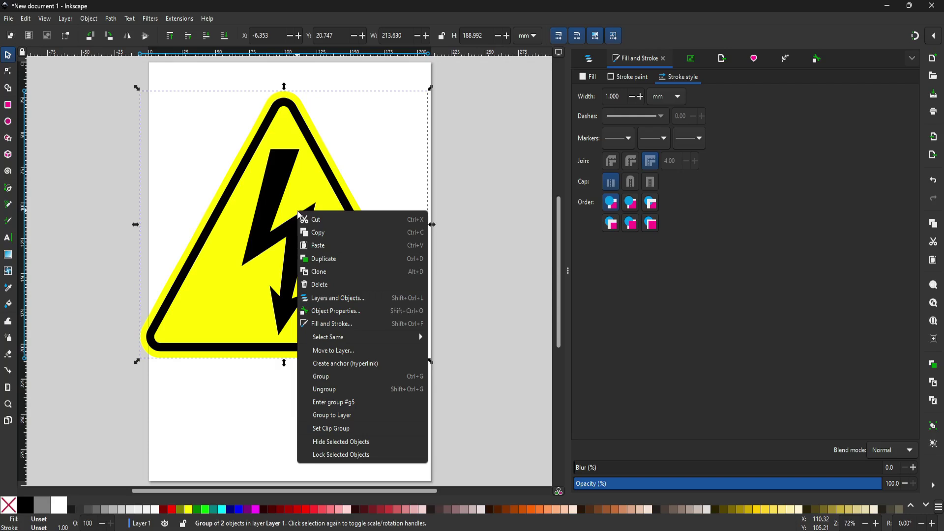
{"action": "left_click", "coordinate": [324, 311]}
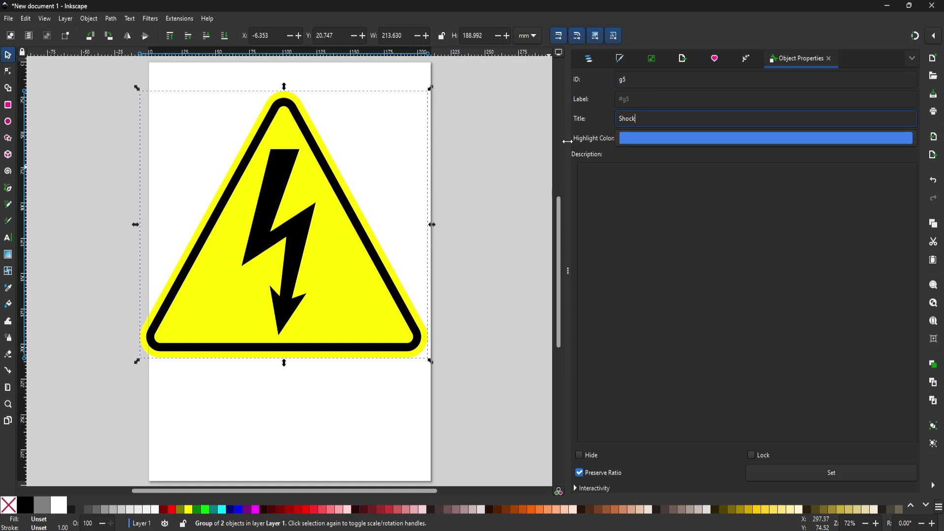
{"action": "key", "text": "Return"}
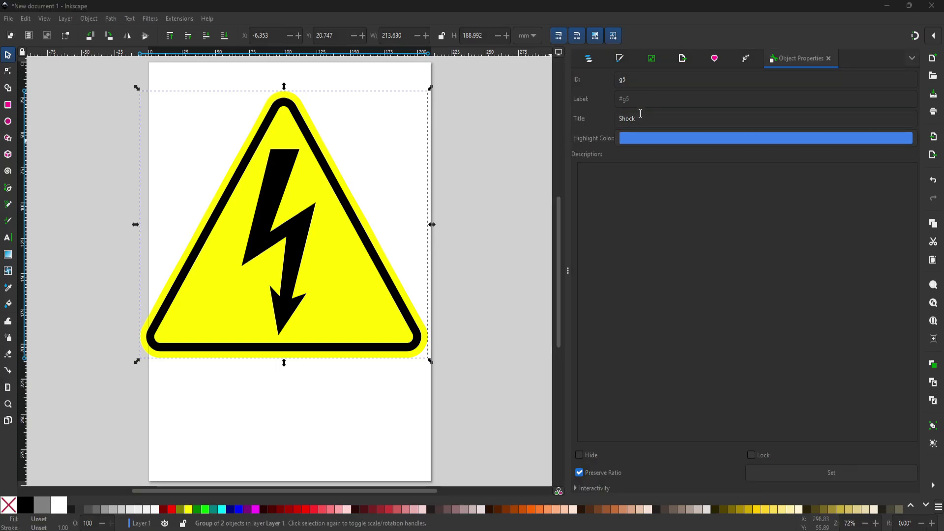
- Examine the available symbols across all symbol sets
{"action": "left_click", "coordinate": [715, 59]}
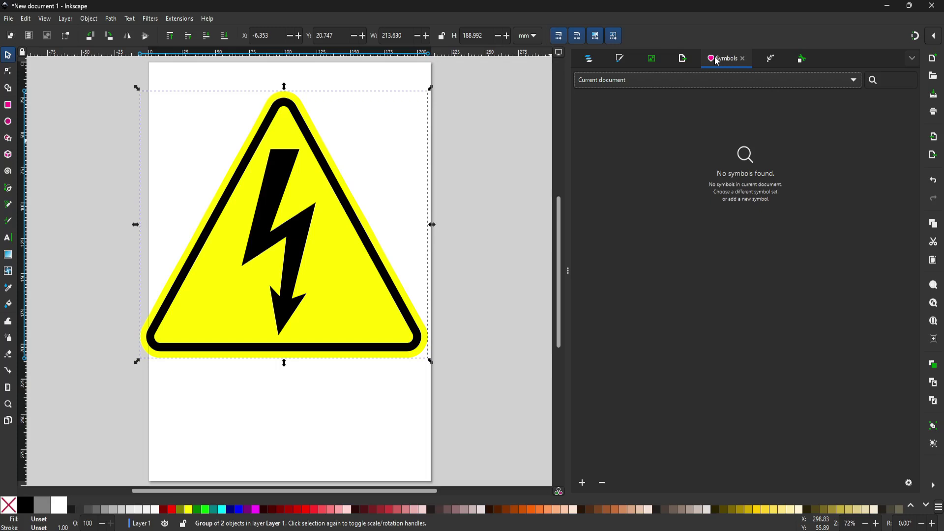
{"action": "left_click", "coordinate": [913, 59]}
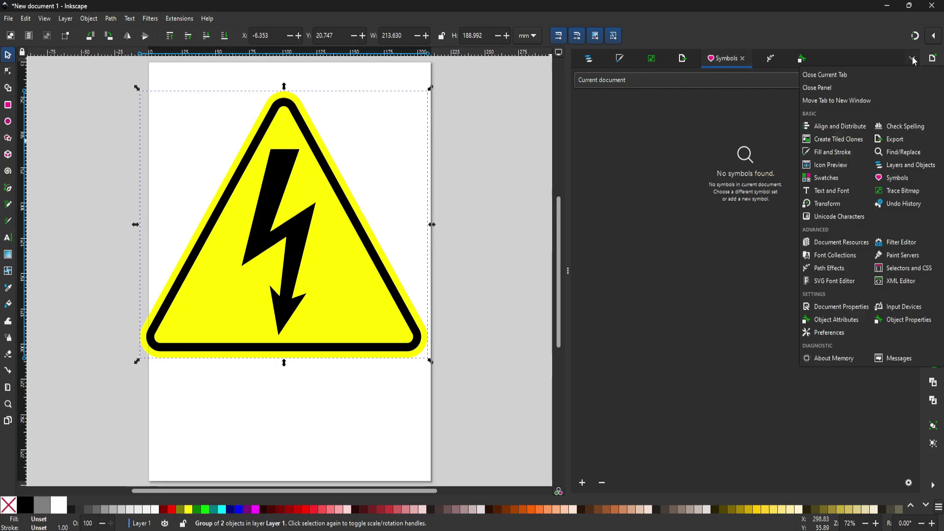
{"action": "left_click", "coordinate": [902, 179]}
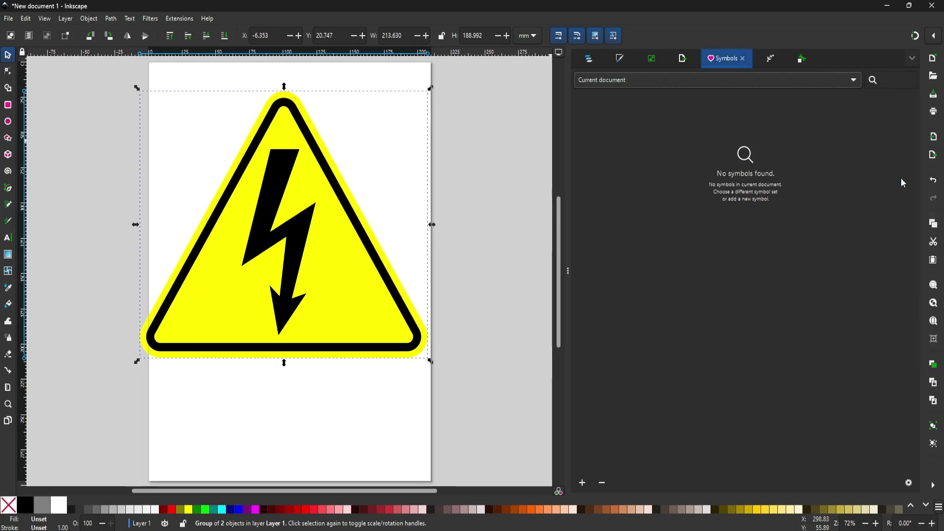
{"action": "left_click", "coordinate": [855, 82]}
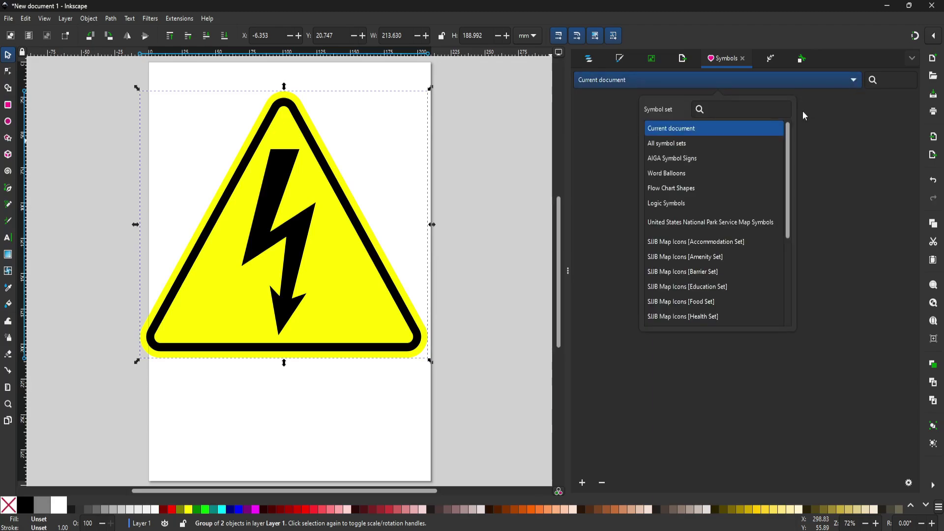
{"action": "left_click", "coordinate": [682, 145]}
{"action": "scroll", "coordinate": [708, 180], "scroll_direction": "down", "scroll_amount": 5}
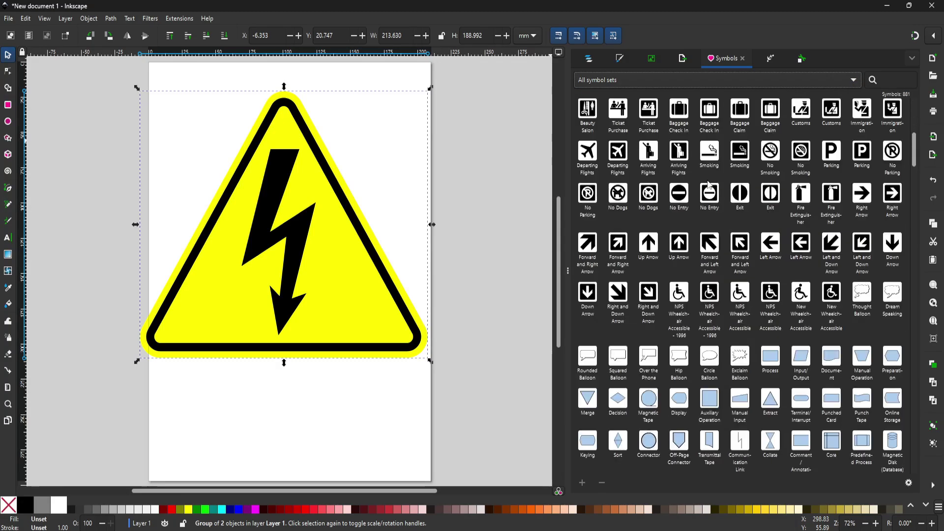
{"action": "scroll", "coordinate": [708, 184], "scroll_direction": "down", "scroll_amount": 5}
{"action": "scroll", "coordinate": [706, 179], "scroll_direction": "up", "scroll_amount": 10}
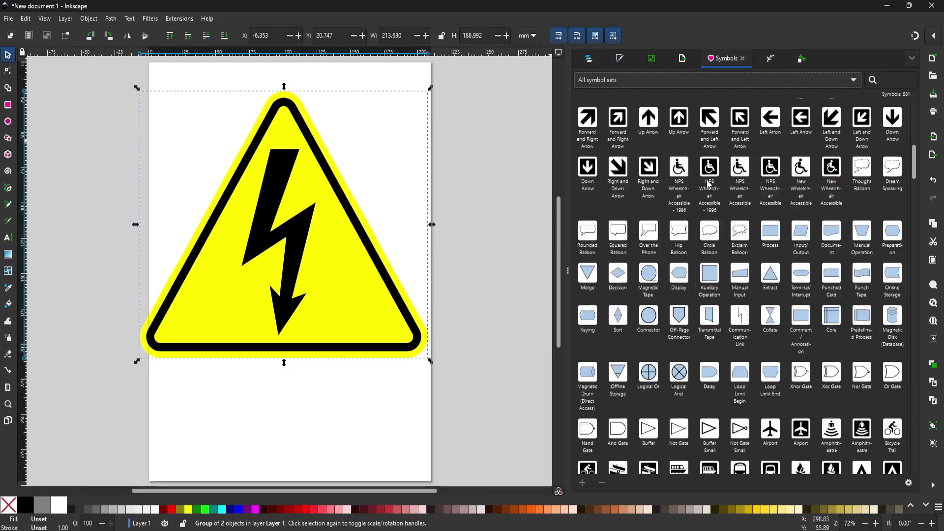
{"action": "scroll", "coordinate": [706, 179], "scroll_direction": "up", "scroll_amount": 3}
- Place the Telephone symbol beside the triangle's upper slope at about 14.5 by 41 mm and try recolouring its fill
{"action": "left_click", "coordinate": [506, 131]}
{"action": "mouse_move", "coordinate": [587, 112]}
{"action": "left_mouse_down"}
{"action": "mouse_move", "coordinate": [404, 118]}
{"action": "mouse_move", "coordinate": [413, 101]}
{"action": "mouse_move", "coordinate": [398, 142]}
{"action": "left_mouse_up"}
{"action": "key", "text": "ctrl+shift+f"}
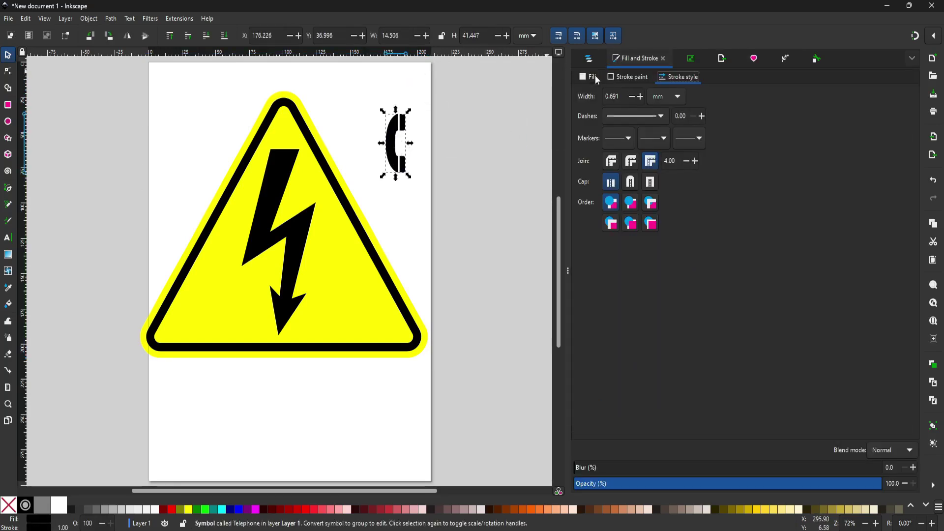
{"action": "left_click", "coordinate": [724, 165]}
{"action": "left_click", "coordinate": [764, 185]}
{"action": "left_click", "coordinate": [697, 150]}
{"action": "left_click_drag", "start_coordinate": [696, 154], "coordinate": [586, 148]}
{"action": "left_click_drag", "start_coordinate": [727, 172], "coordinate": [585, 168]}
{"action": "left_click_drag", "start_coordinate": [760, 190], "coordinate": [576, 192]}
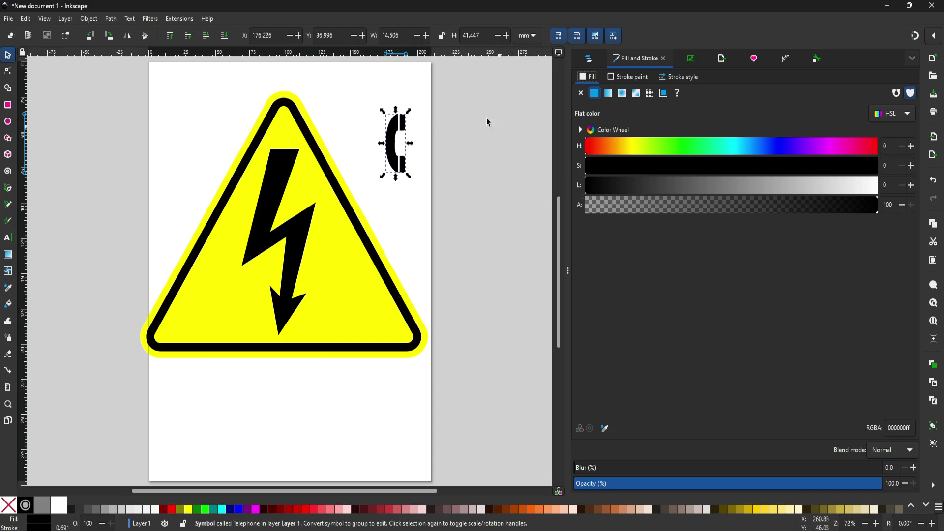
- Undo the changes to the Telephone symbol along with its placement
{"action": "left_click", "coordinate": [401, 130]}
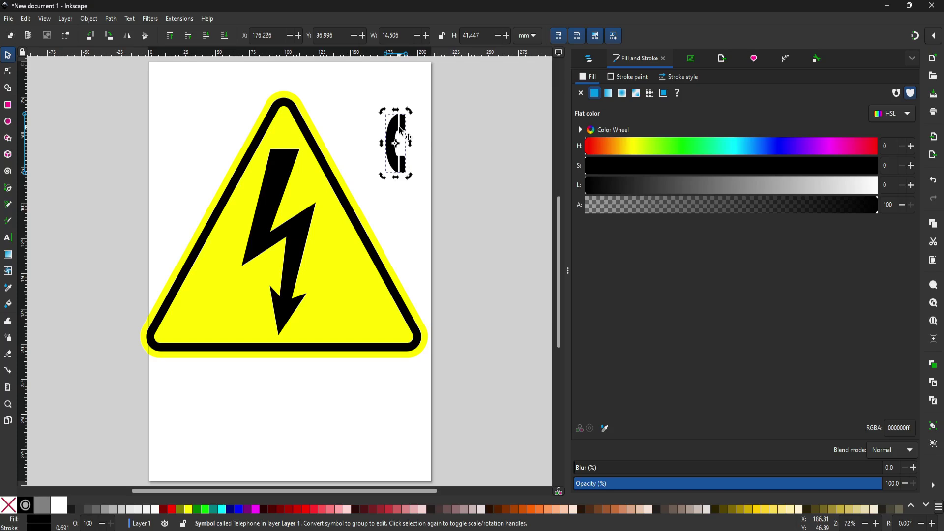
{"action": "key", "text": "ctrl+z"}
{"action": "key", "text": "ctrl+z"}
{"action": "key", "text": "ctrl+z"}
{"action": "key", "text": "ctrl+z"}
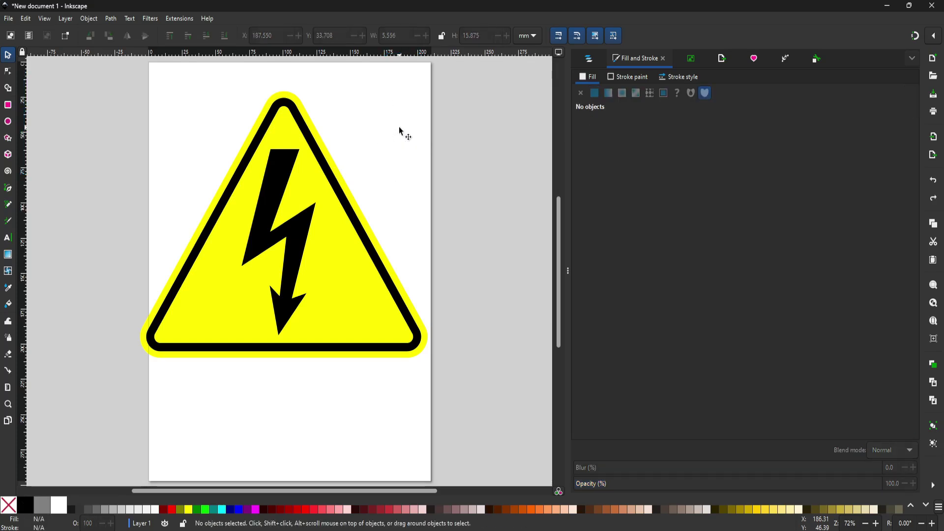
- Convert the grouped warning sign into a symbol in the current document's symbol set
{"action": "left_click", "coordinate": [753, 58]}
{"action": "left_click", "coordinate": [852, 79]}
{"action": "left_click", "coordinate": [693, 129]}
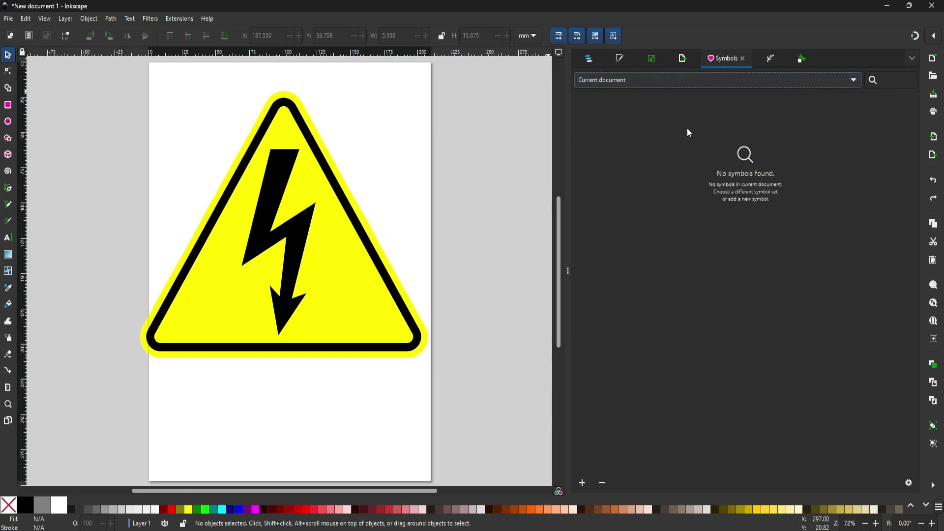
{"action": "left_click", "coordinate": [335, 190]}
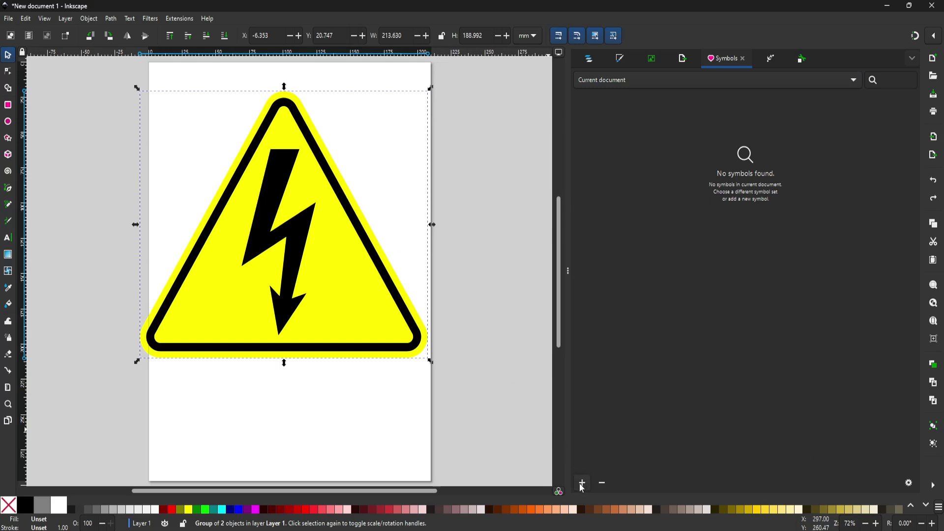
{"action": "left_click", "coordinate": [582, 484]}
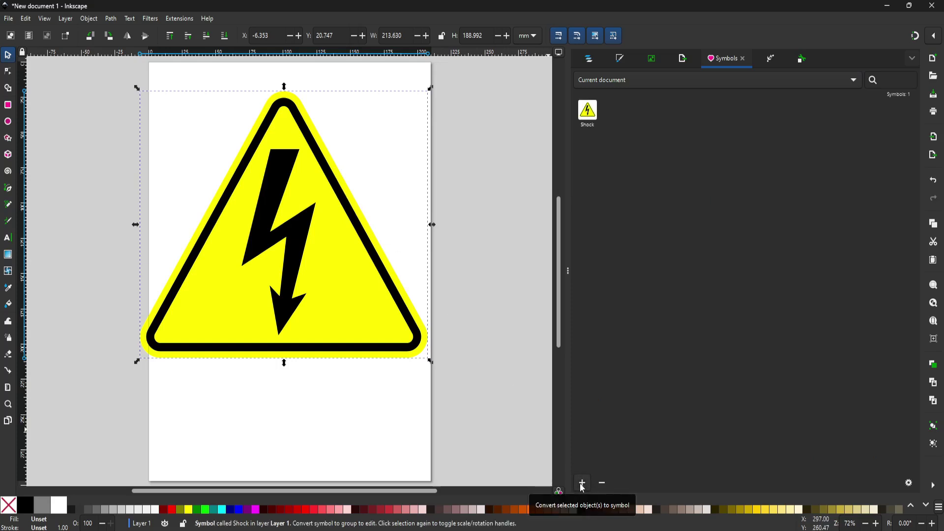
- Insert an instance of the Shock symbol over the page's upper right corner
{"action": "left_click", "coordinate": [533, 142]}
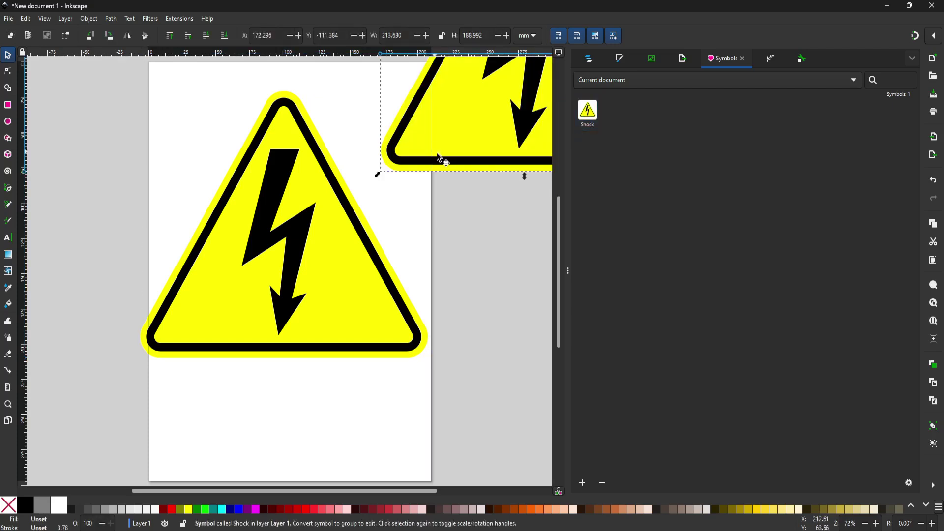
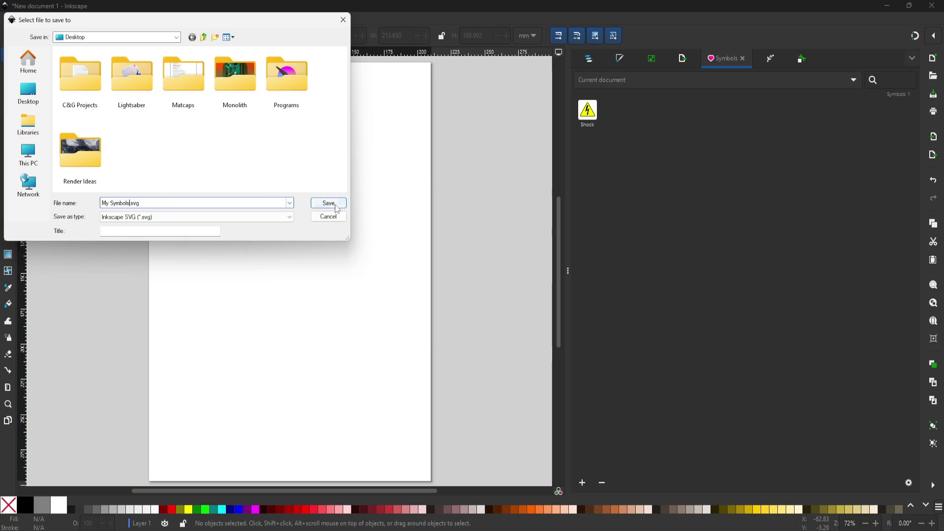
- Save the document as My Symbols.svg on the Desktop and open the user symbols folder from the system preferences
{"action": "left_click", "coordinate": [333, 204]}
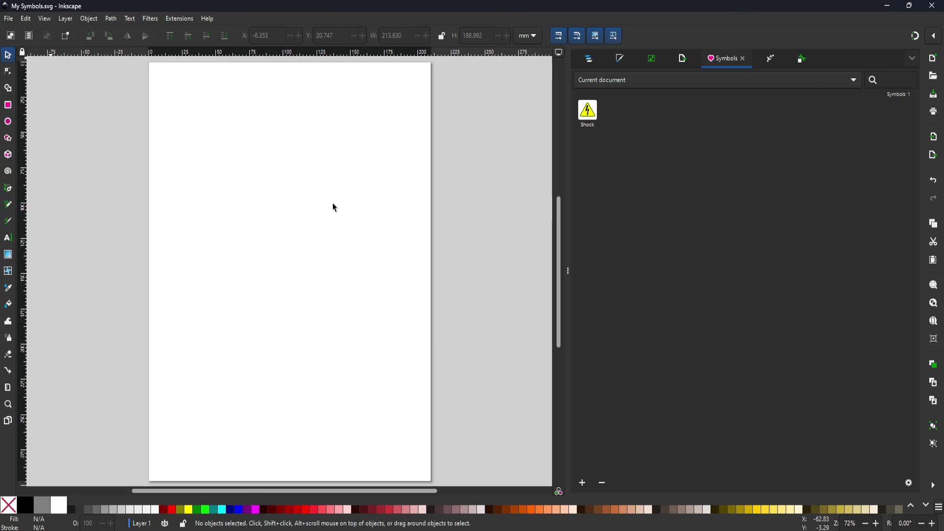
{"action": "left_click", "coordinate": [27, 18]}
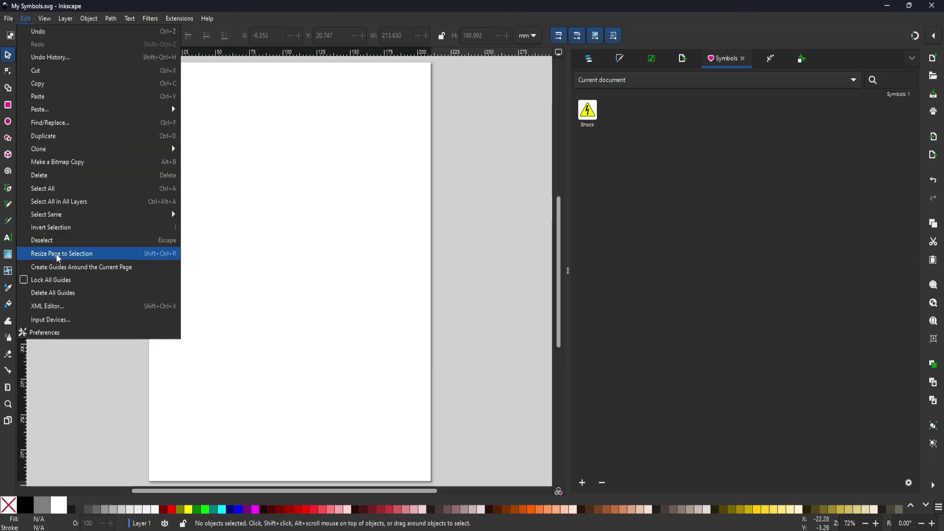
{"action": "left_click", "coordinate": [50, 333]}
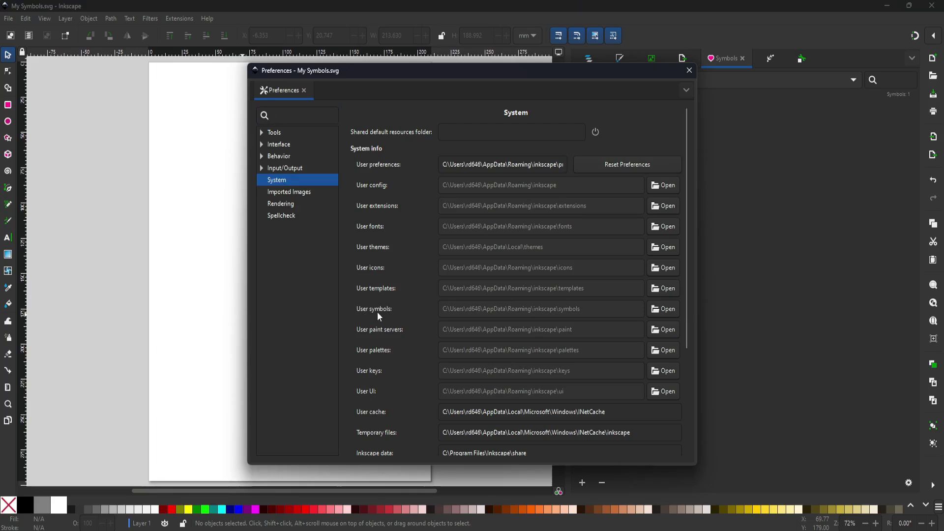
{"action": "left_click", "coordinate": [656, 311]}
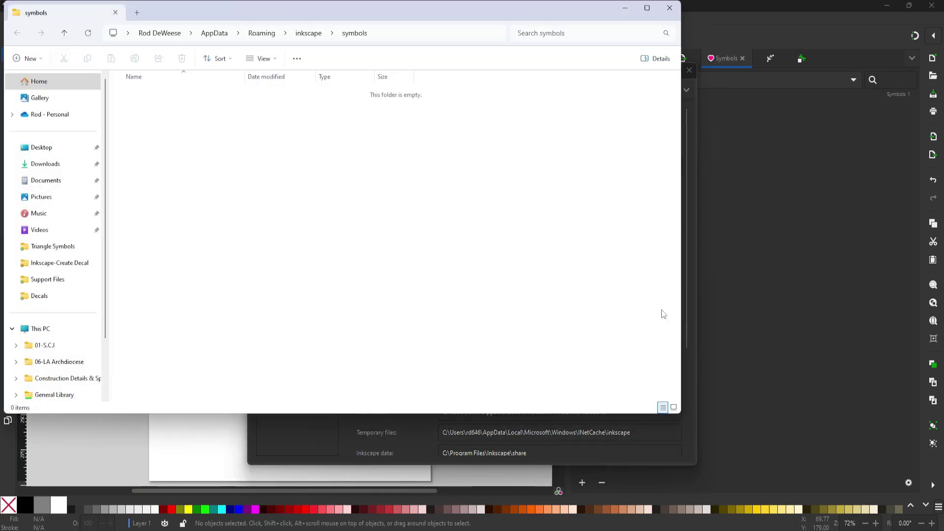
- Move My Symbols.svg from the Desktop into the user symbols folder
{"action": "left_click_drag", "start_coordinate": [587, 12], "coordinate": [663, 36]}
{"action": "left_click", "coordinate": [888, 6]}
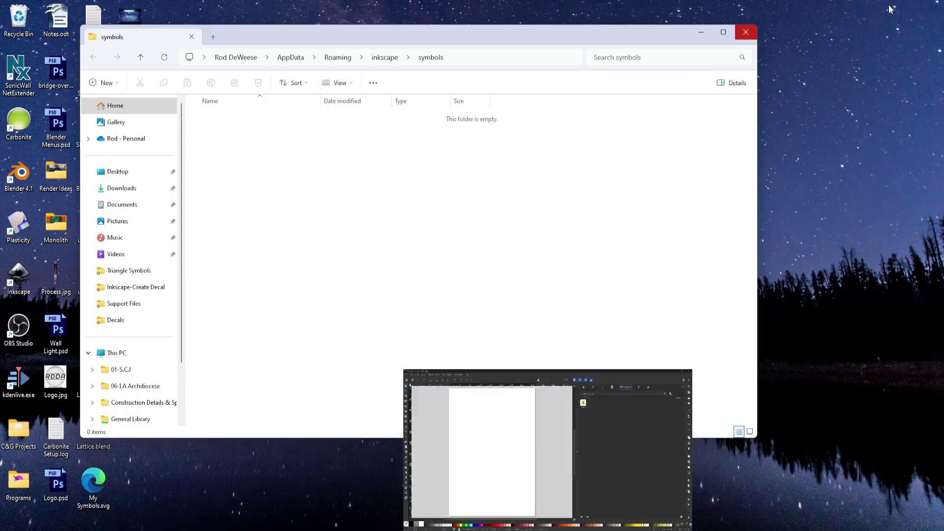
{"action": "left_click_drag", "start_coordinate": [355, 34], "coordinate": [452, 47]}
{"action": "left_click_drag", "start_coordinate": [93, 484], "coordinate": [352, 196]}
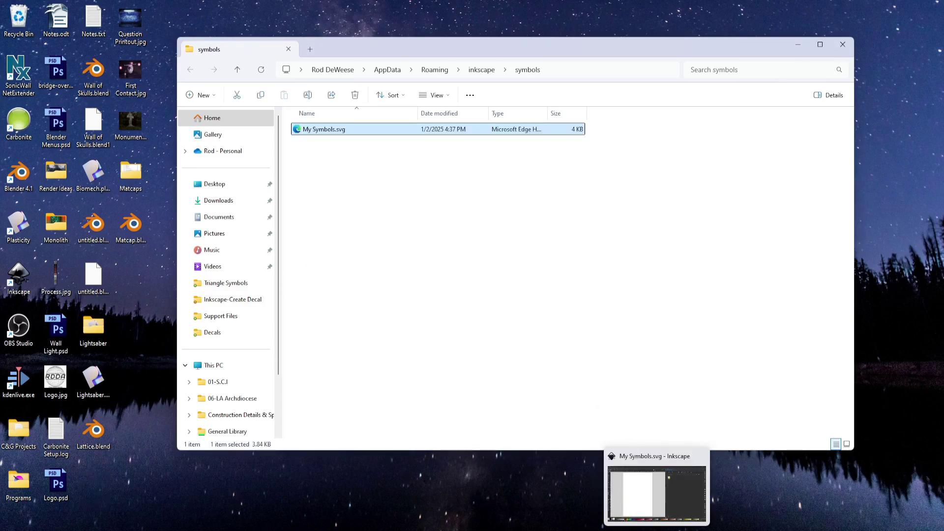
- Close the preferences and the document window, and restart Inkscape with a new blank document
{"action": "left_click", "coordinate": [657, 529]}
{"action": "left_click", "coordinate": [689, 70]}
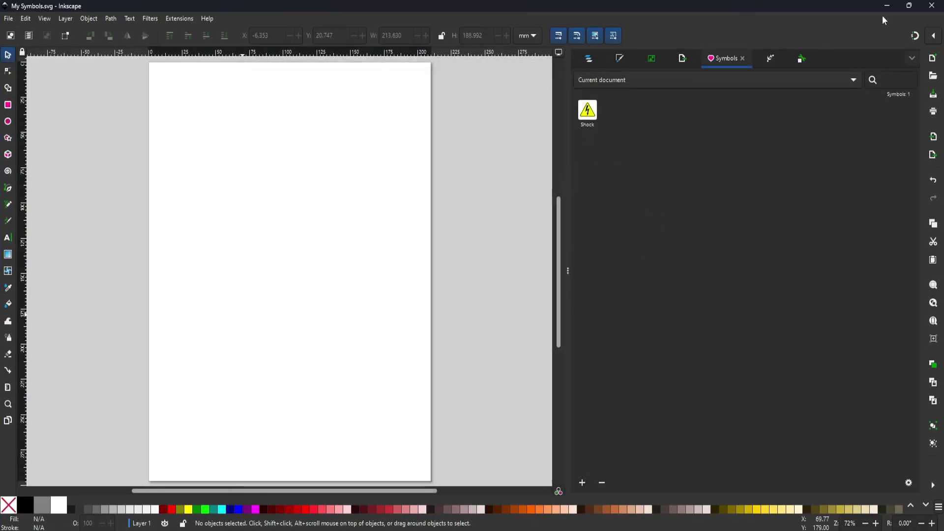
{"action": "left_click", "coordinate": [931, 6]}
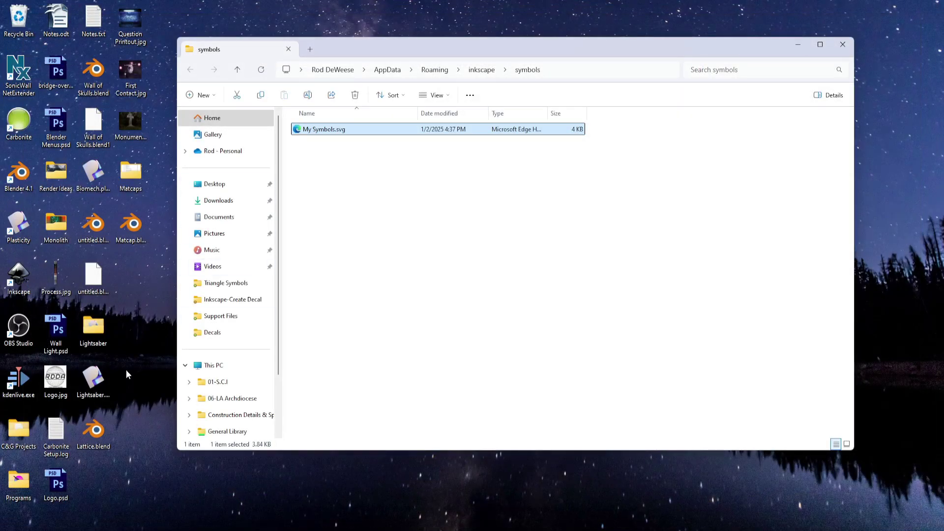
{"action": "double_click", "coordinate": [19, 280]}
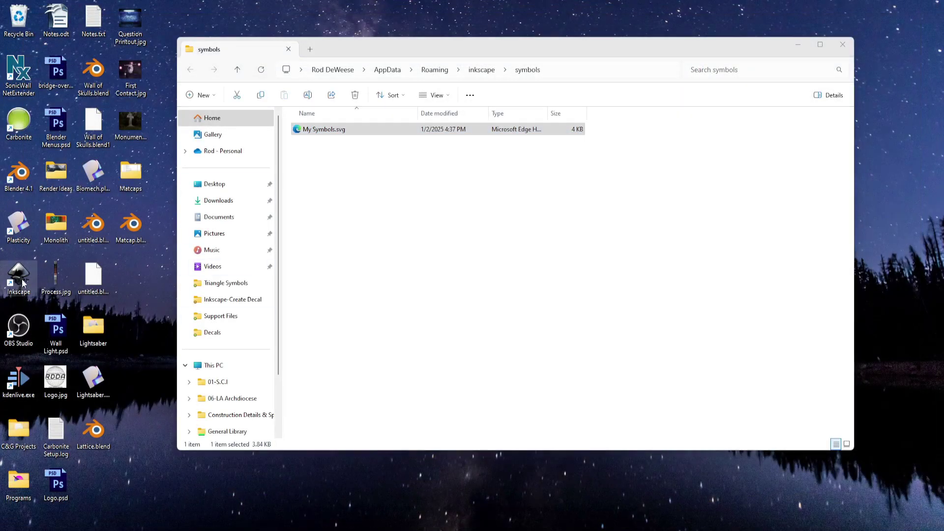
{"action": "left_click", "coordinate": [602, 474]}
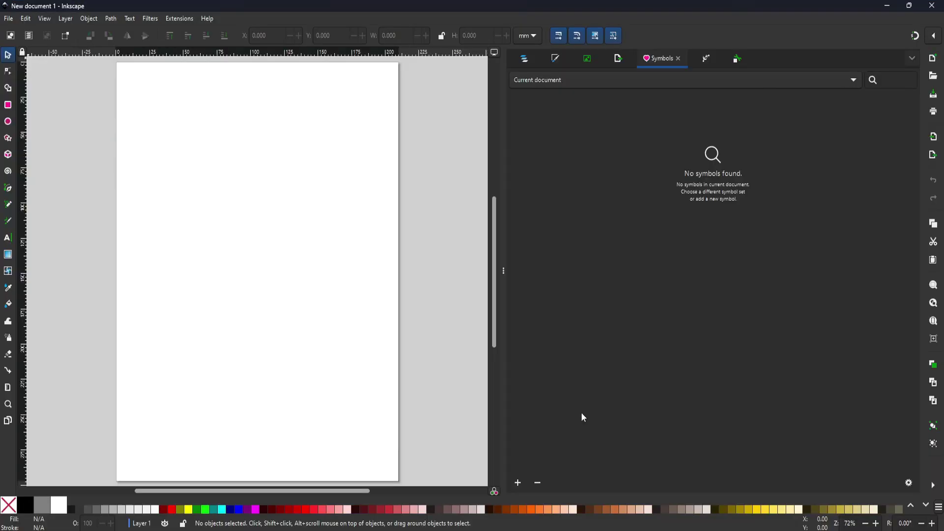
- Show the My Symbols set and place its Shock symbol on the page at about X 1, Y 23 mm
{"action": "left_click", "coordinate": [854, 81]}
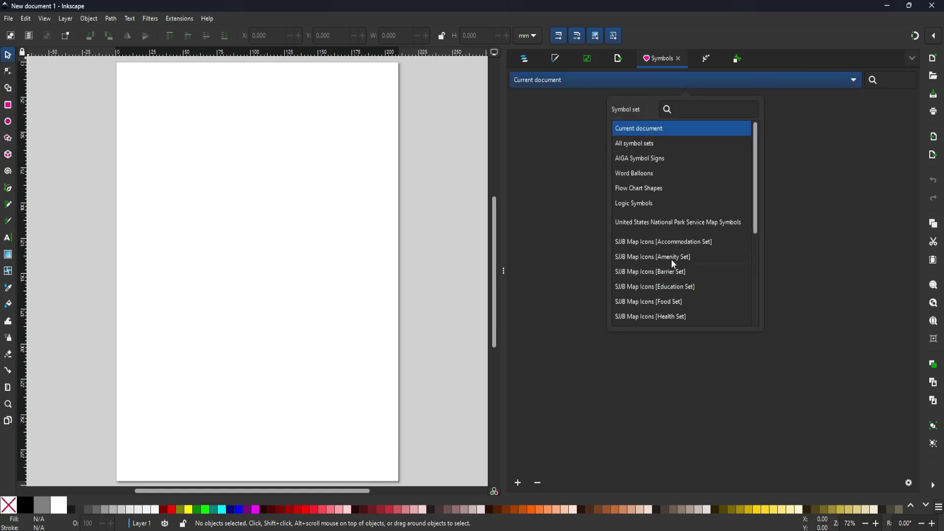
{"action": "scroll", "coordinate": [674, 266], "scroll_direction": "down", "scroll_amount": 3}
{"action": "scroll", "coordinate": [673, 266], "scroll_direction": "down", "scroll_amount": 3}
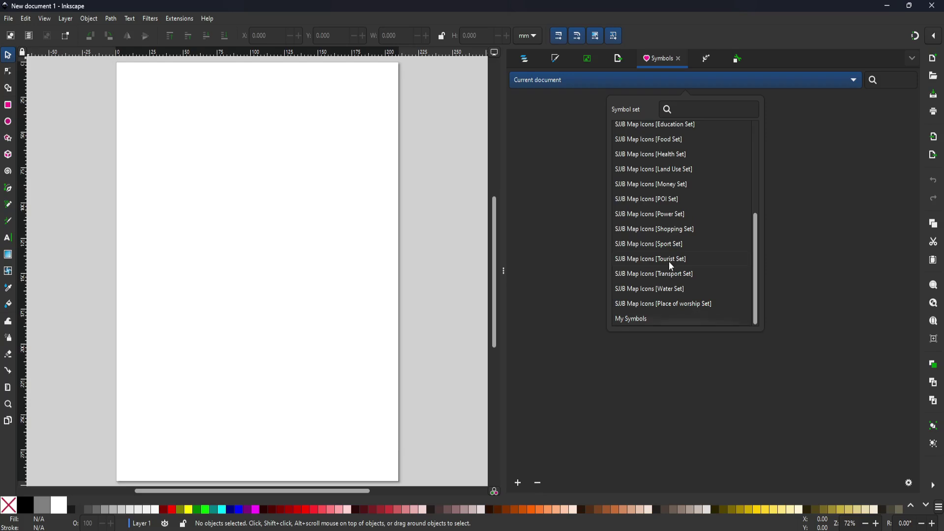
{"action": "left_click", "coordinate": [634, 320]}
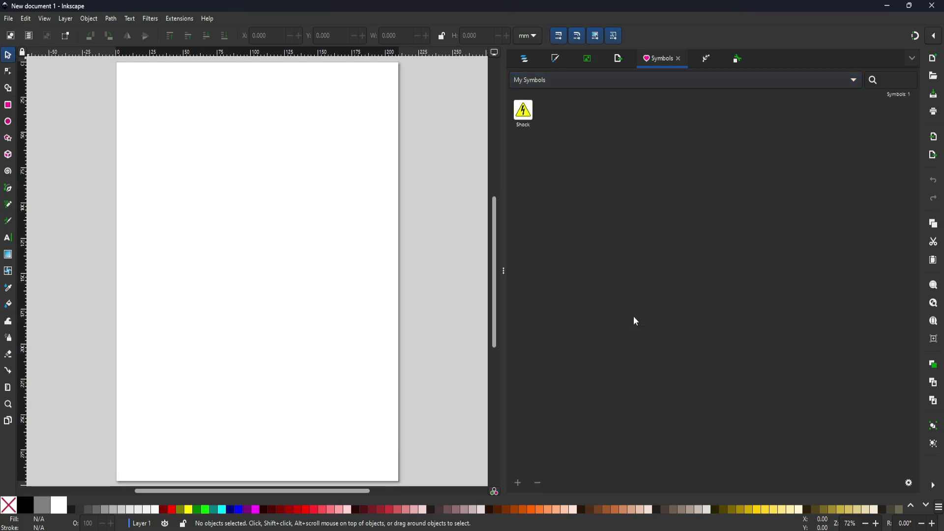
{"action": "left_click_drag", "start_coordinate": [524, 112], "coordinate": [323, 217]}
{"action": "left_click_drag", "start_coordinate": [390, 154], "coordinate": [243, 262]}
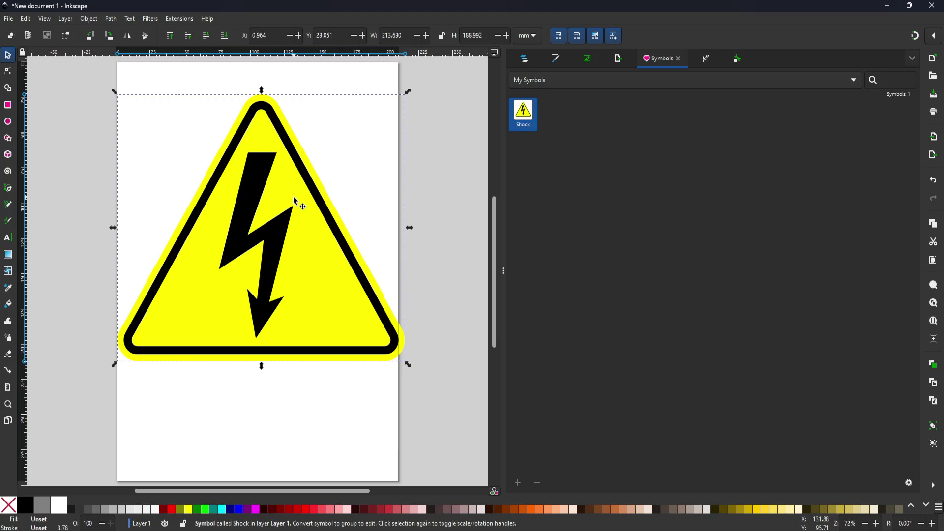
- Set up a single-file export of the placed Shock symbol, restricted to the selected object only
{"action": "left_click", "coordinate": [621, 60]}
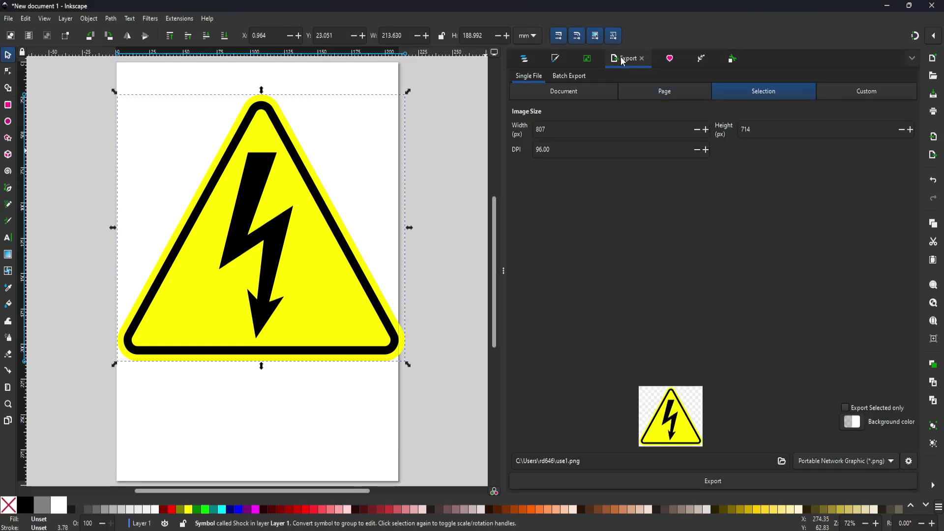
{"action": "left_click", "coordinate": [912, 58]}
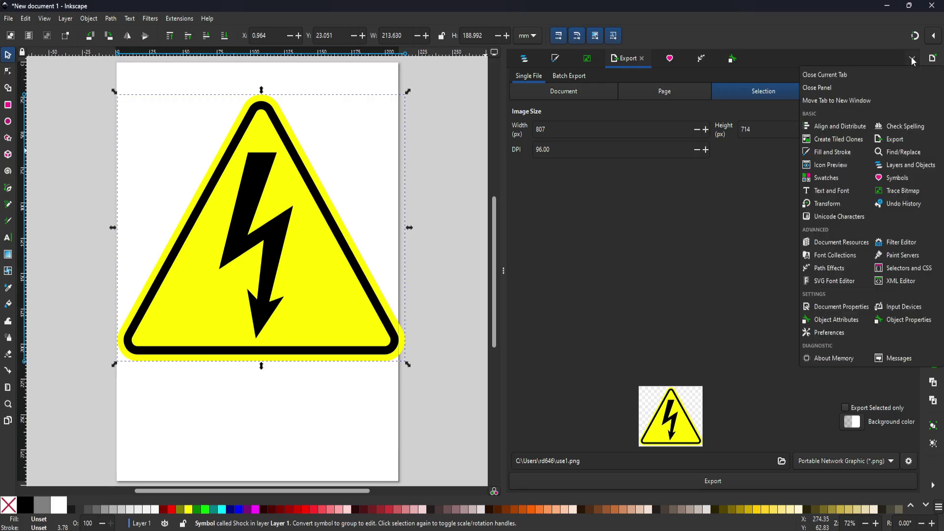
{"action": "left_click", "coordinate": [900, 141]}
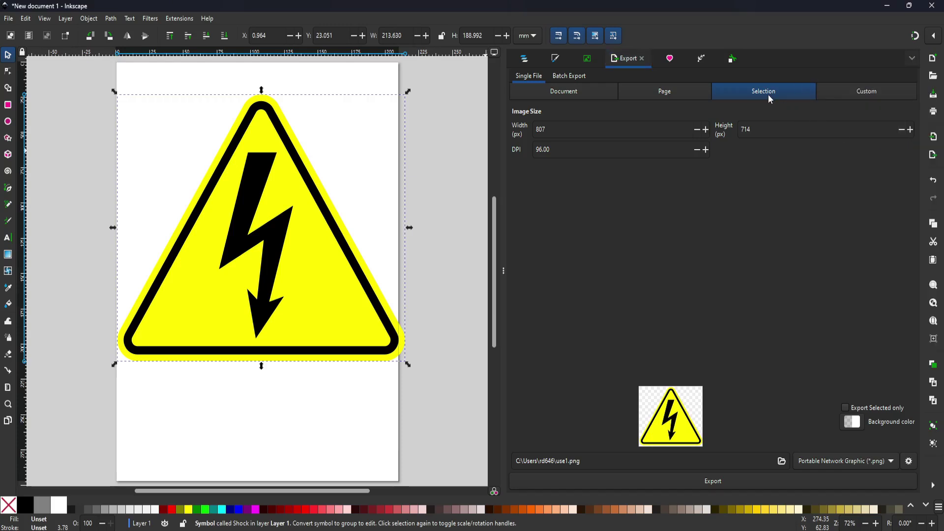
{"action": "left_click", "coordinate": [846, 408]}
- Export the sign to the Desktop as Shock.png in Portable Network Graphic format, replacing the existing file
{"action": "left_click", "coordinate": [781, 460]}
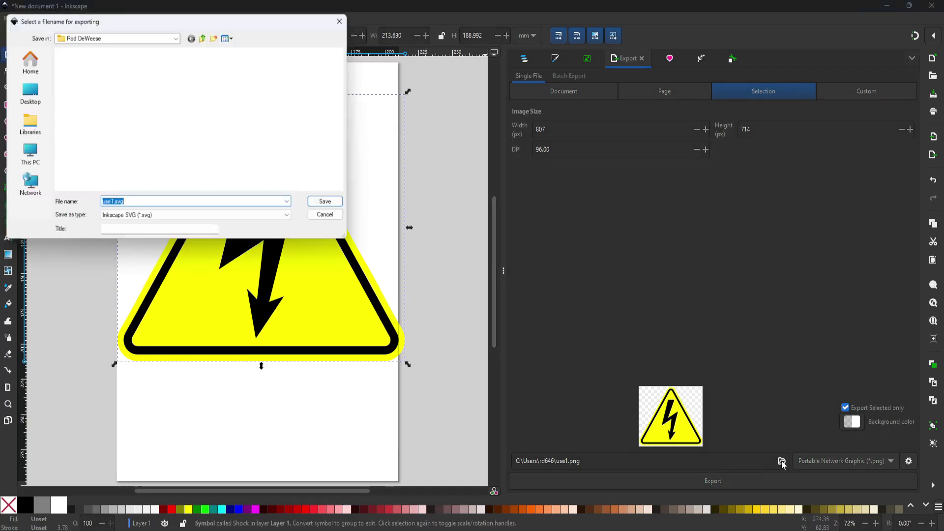
{"action": "left_click", "coordinate": [176, 36]}
{"action": "left_click", "coordinate": [91, 56]}
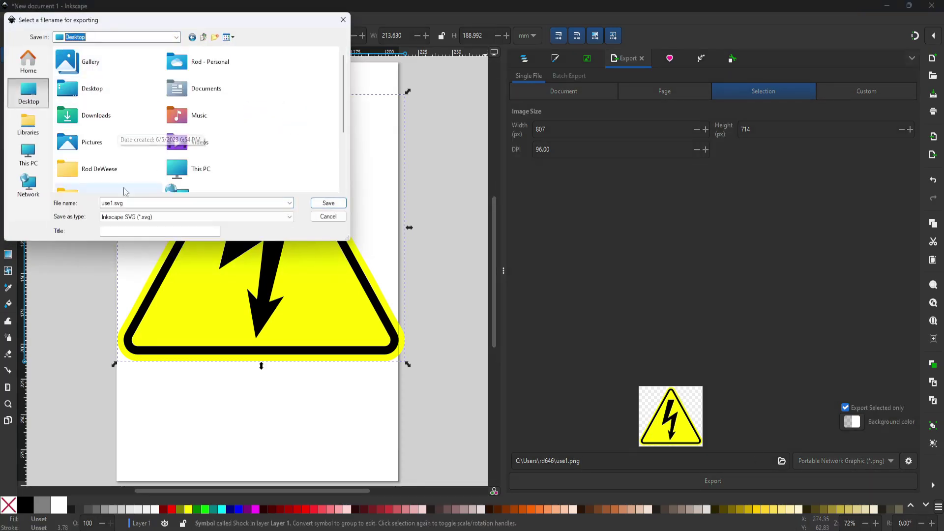
{"action": "double_click", "coordinate": [112, 203]}
{"action": "type", "text": "Sh"}
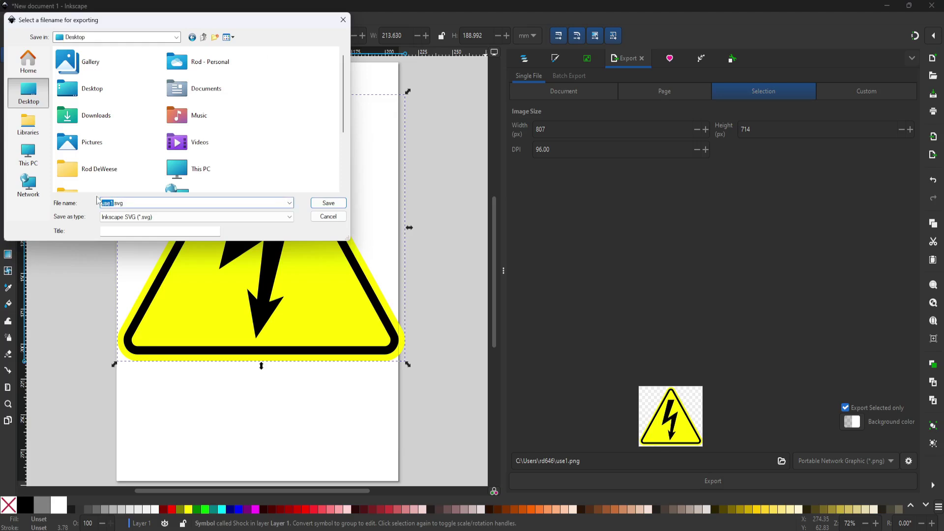
{"action": "type", "text": "ock"}
{"action": "left_click", "coordinate": [290, 217]}
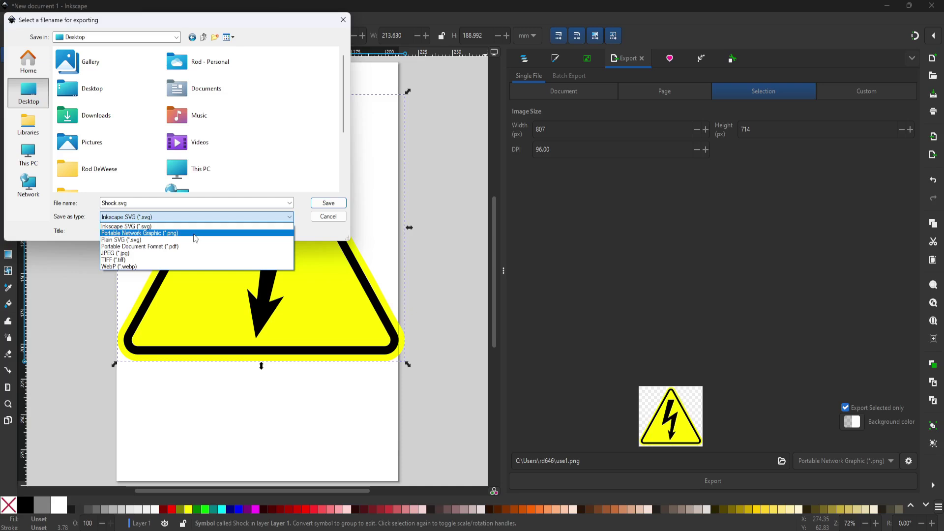
{"action": "left_click", "coordinate": [174, 232]}
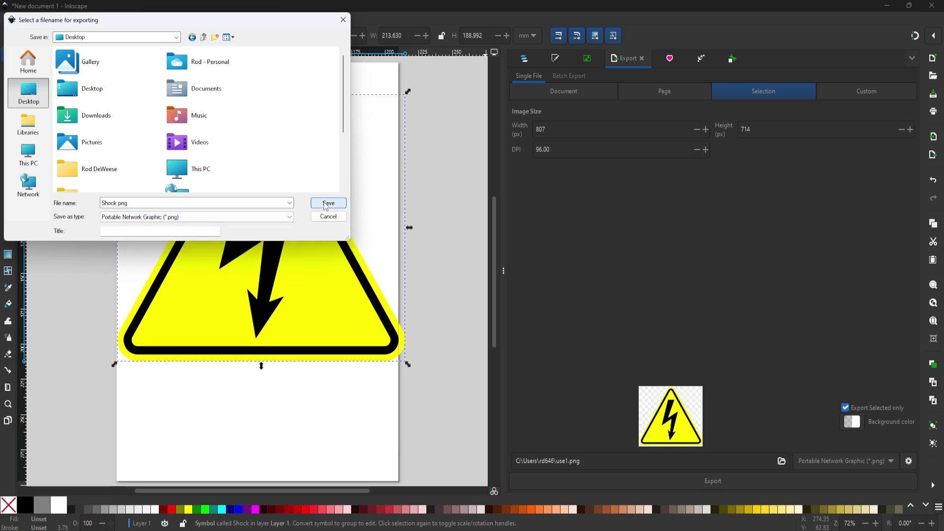
{"action": "left_click", "coordinate": [326, 204]}
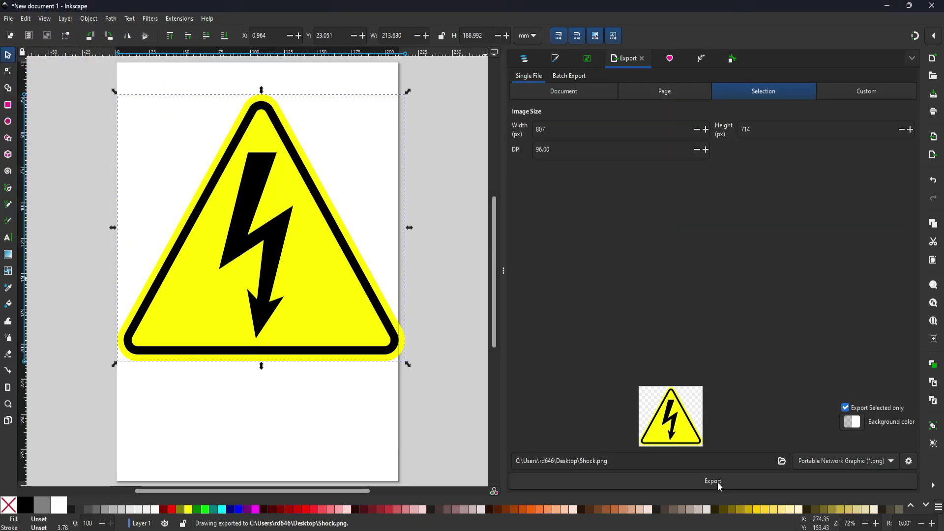
{"action": "left_click", "coordinate": [718, 482]}
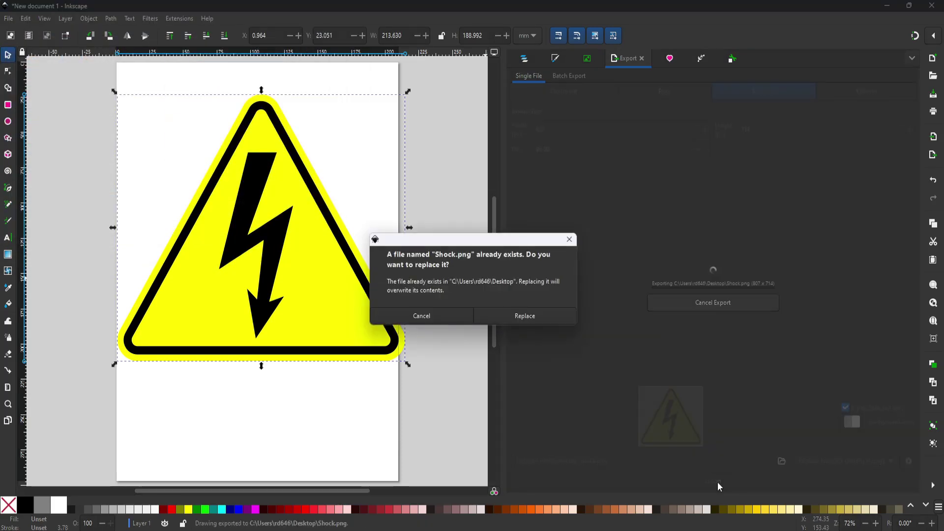
{"action": "left_click", "coordinate": [524, 317]}
- View the exported Shock.png from the Desktop and examine its outline and background
{"action": "left_click", "coordinate": [887, 5]}
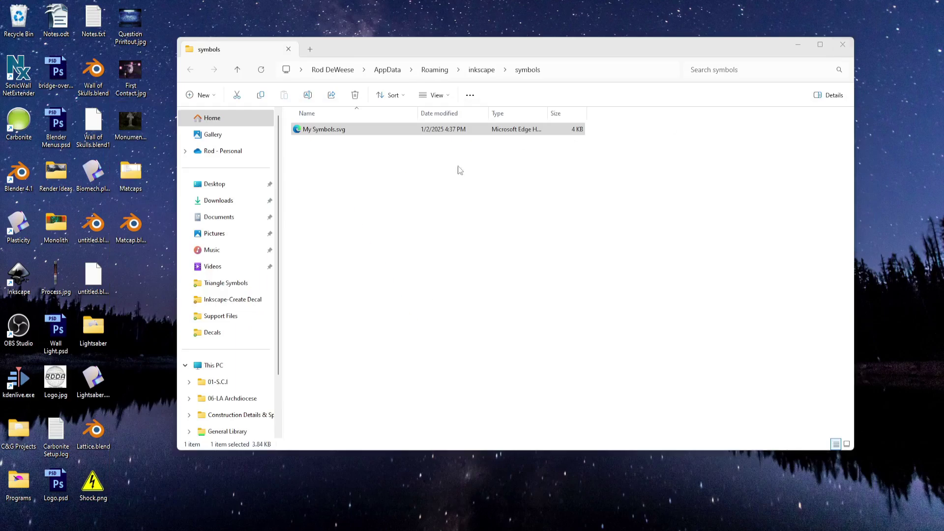
{"action": "double_click", "coordinate": [90, 486]}
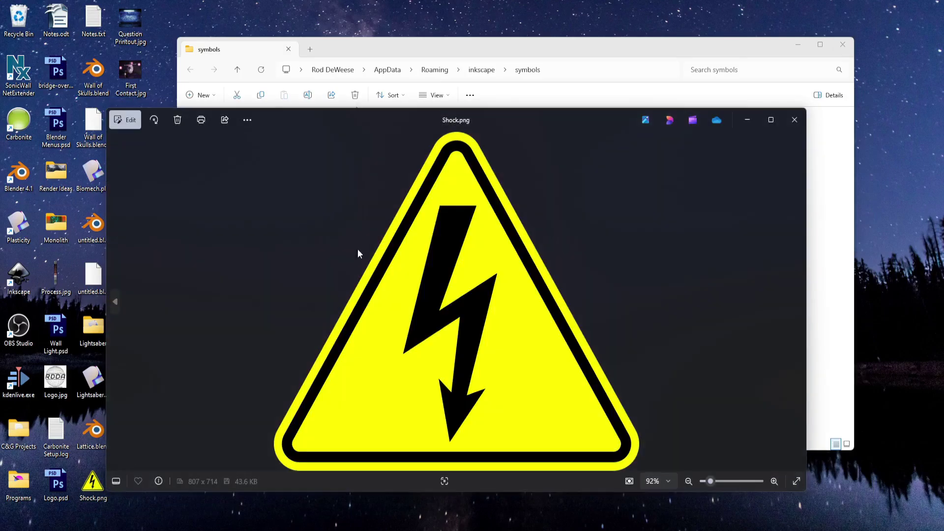
{"action": "left_click_drag", "start_coordinate": [533, 120], "coordinate": [486, 86]}
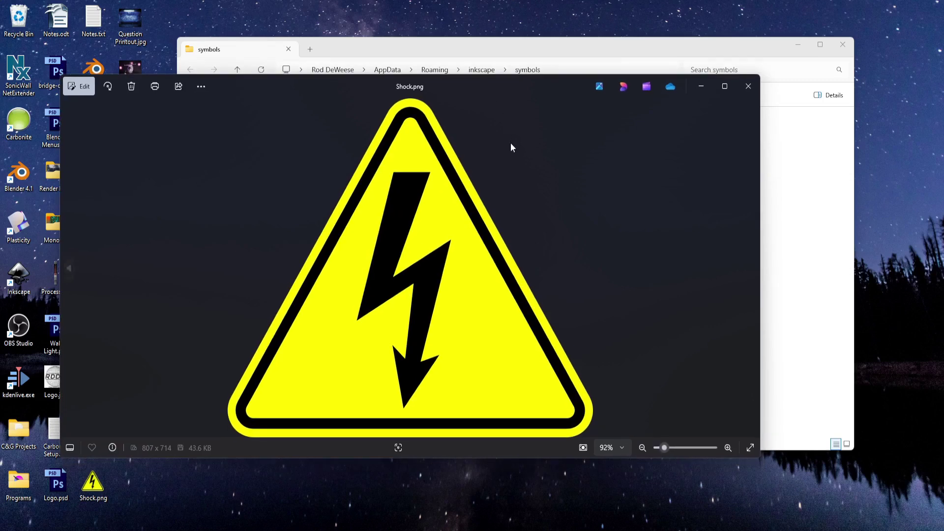